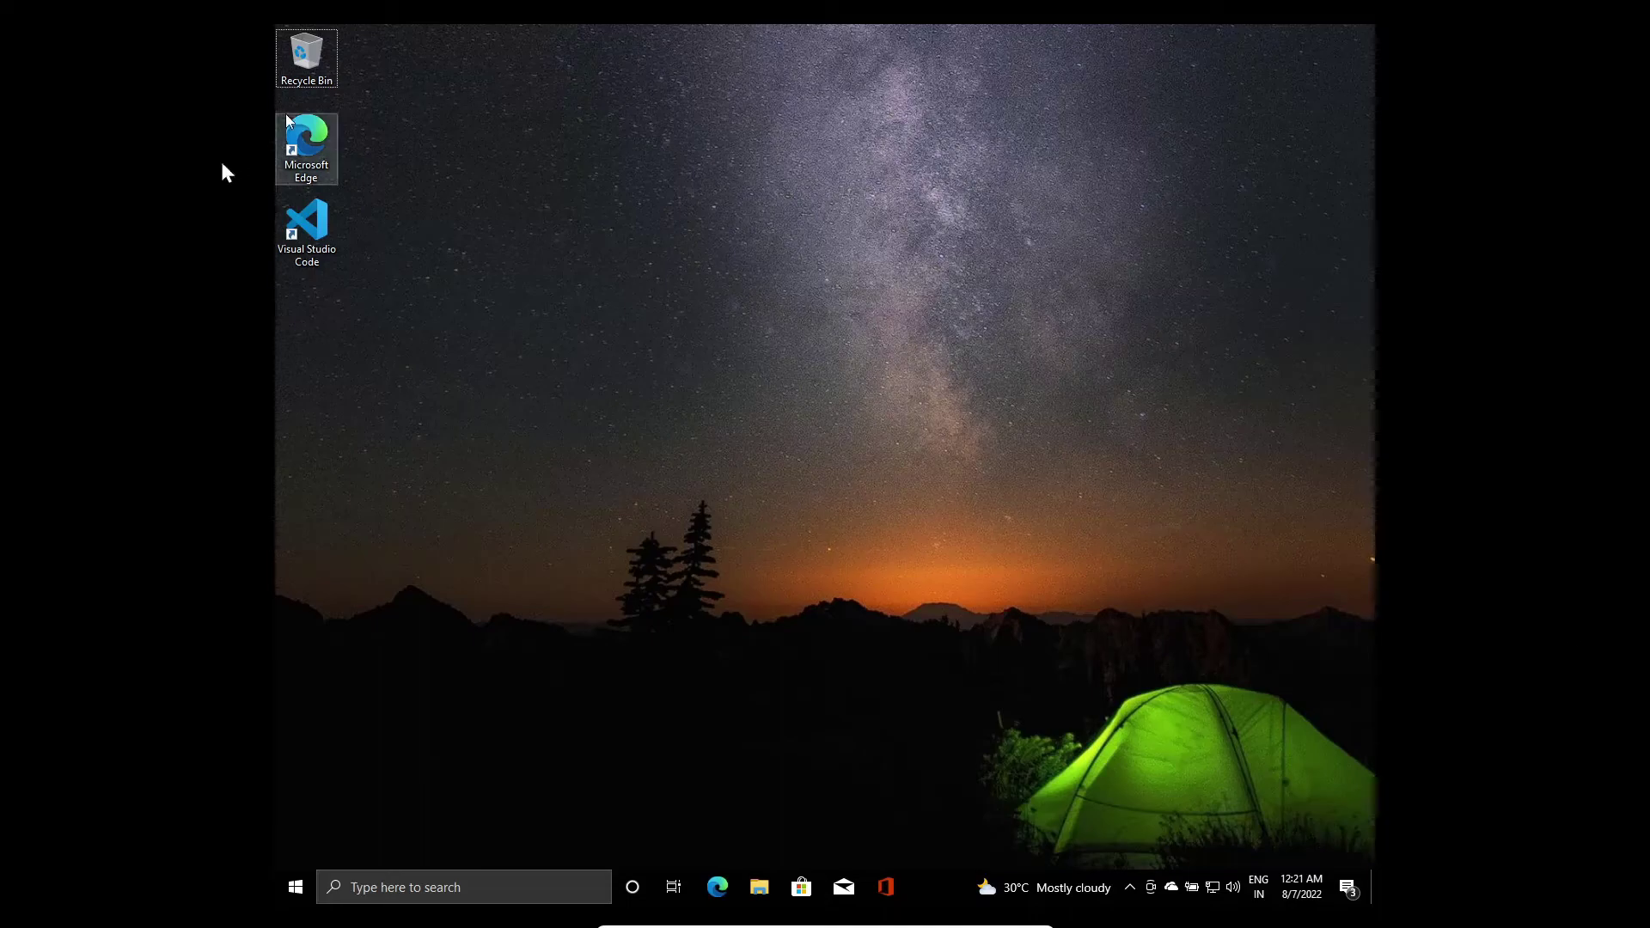
Open Microsoft Edge, search the web for "pytohn 3 download" and open the Python.org downloads page from the results
{"action": "double_click", "coordinate": [313, 133]}
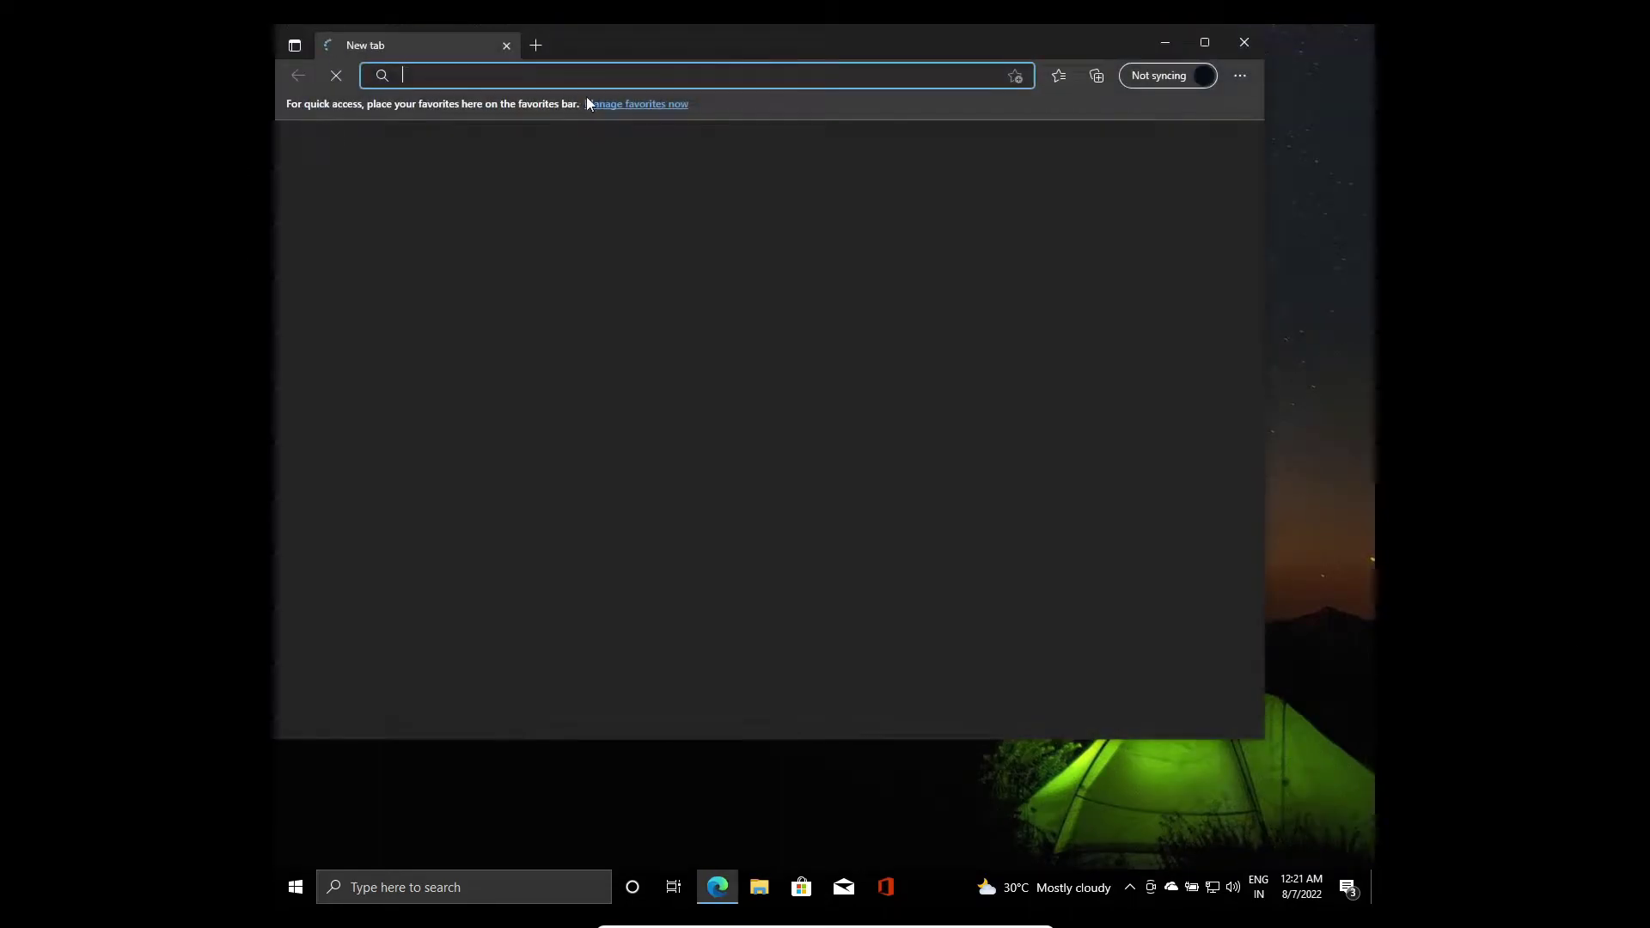
{"action": "type", "text": "py"}
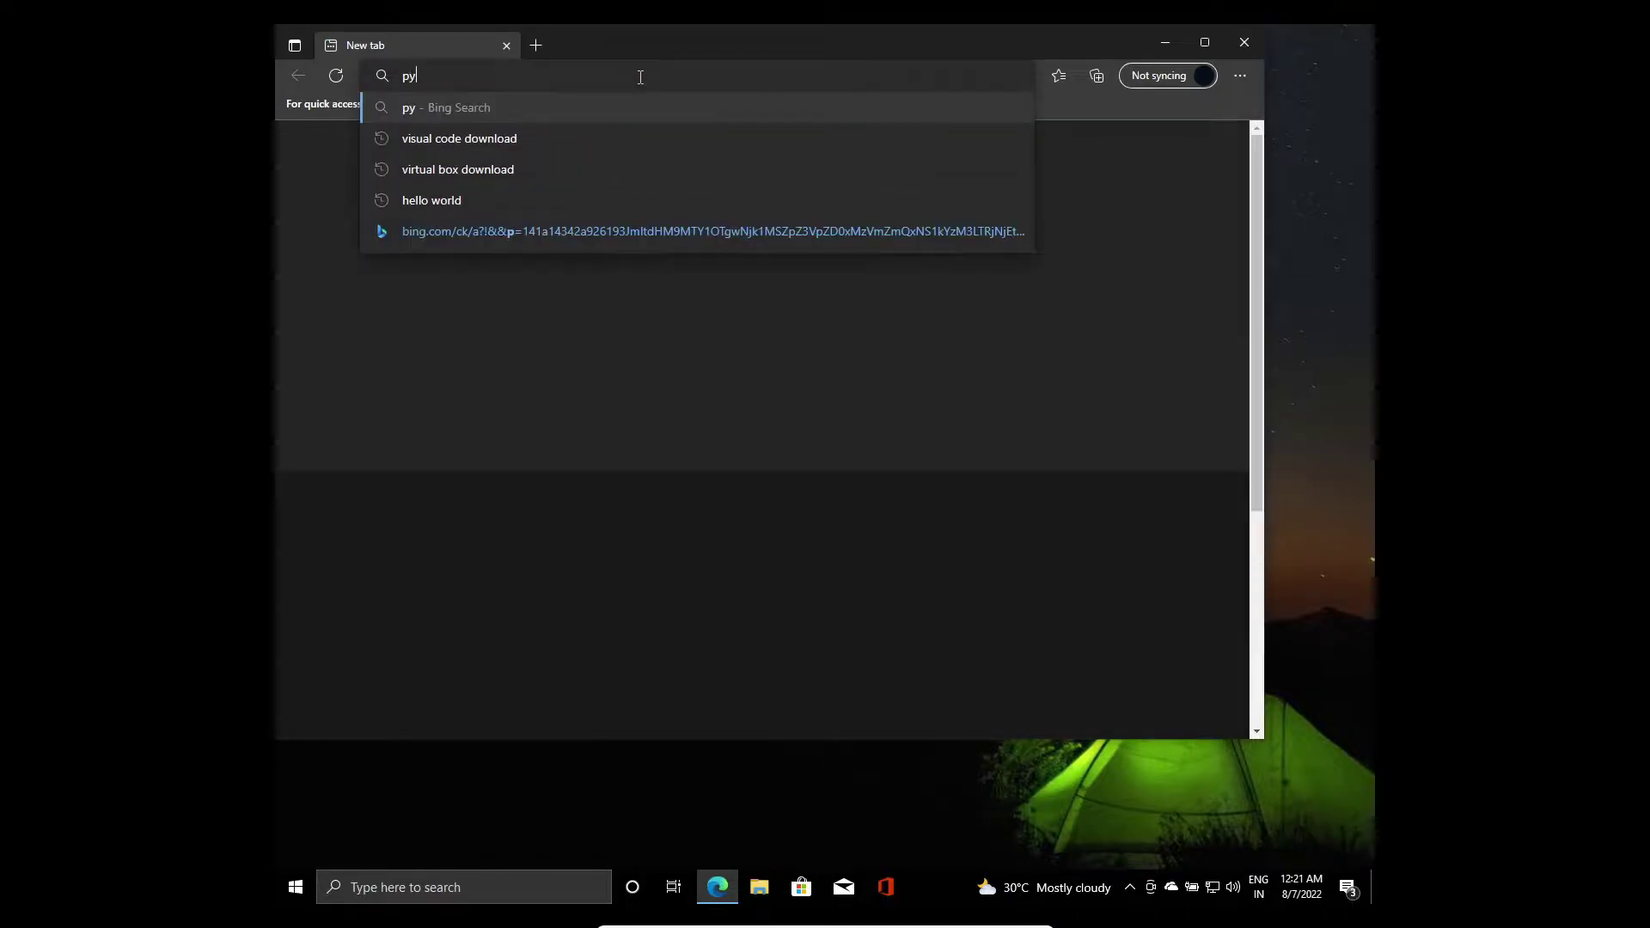
{"action": "type", "text": "tohn "}
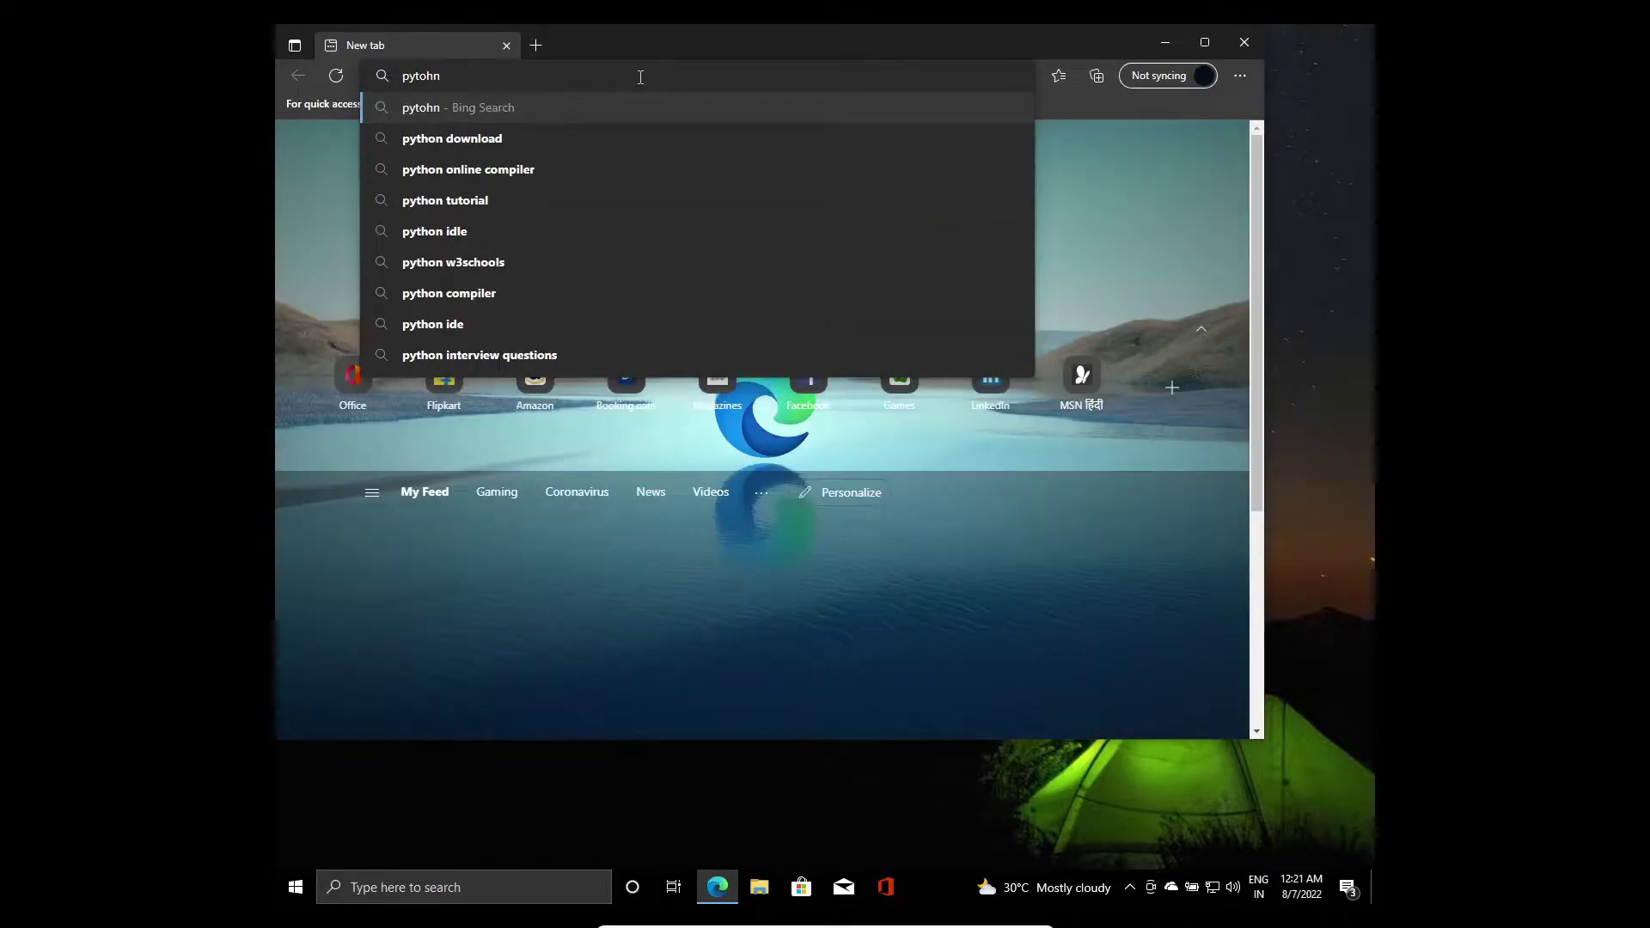
{"action": "type", "text": "3 download"}
{"action": "key", "text": "Return"}
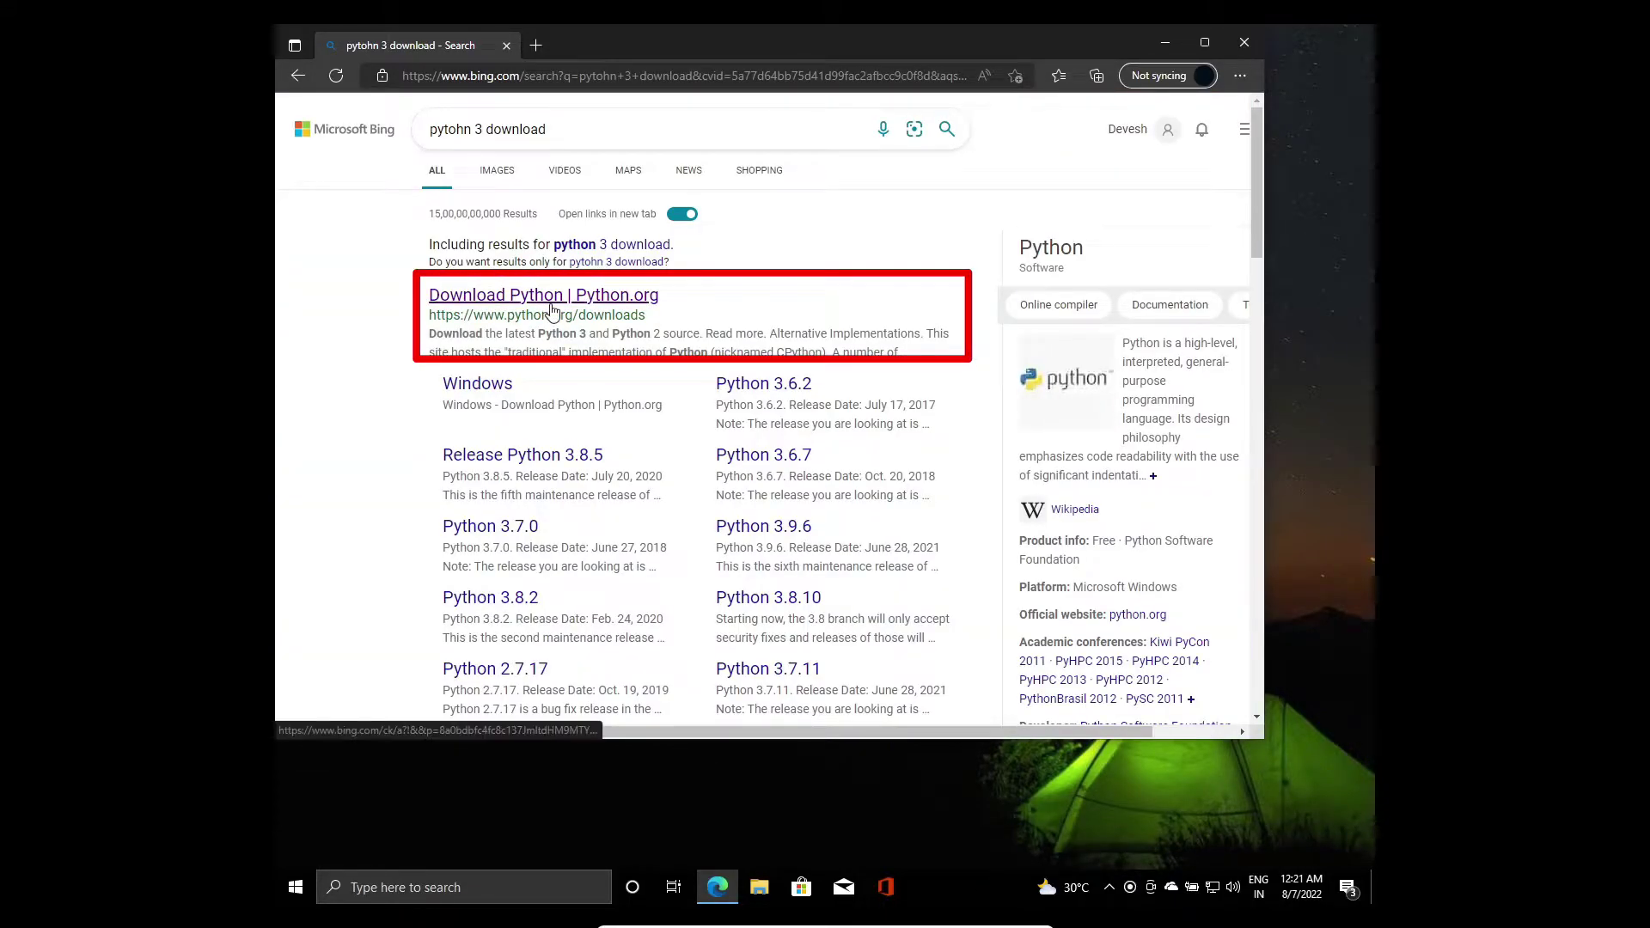
{"action": "left_click", "coordinate": [553, 309]}
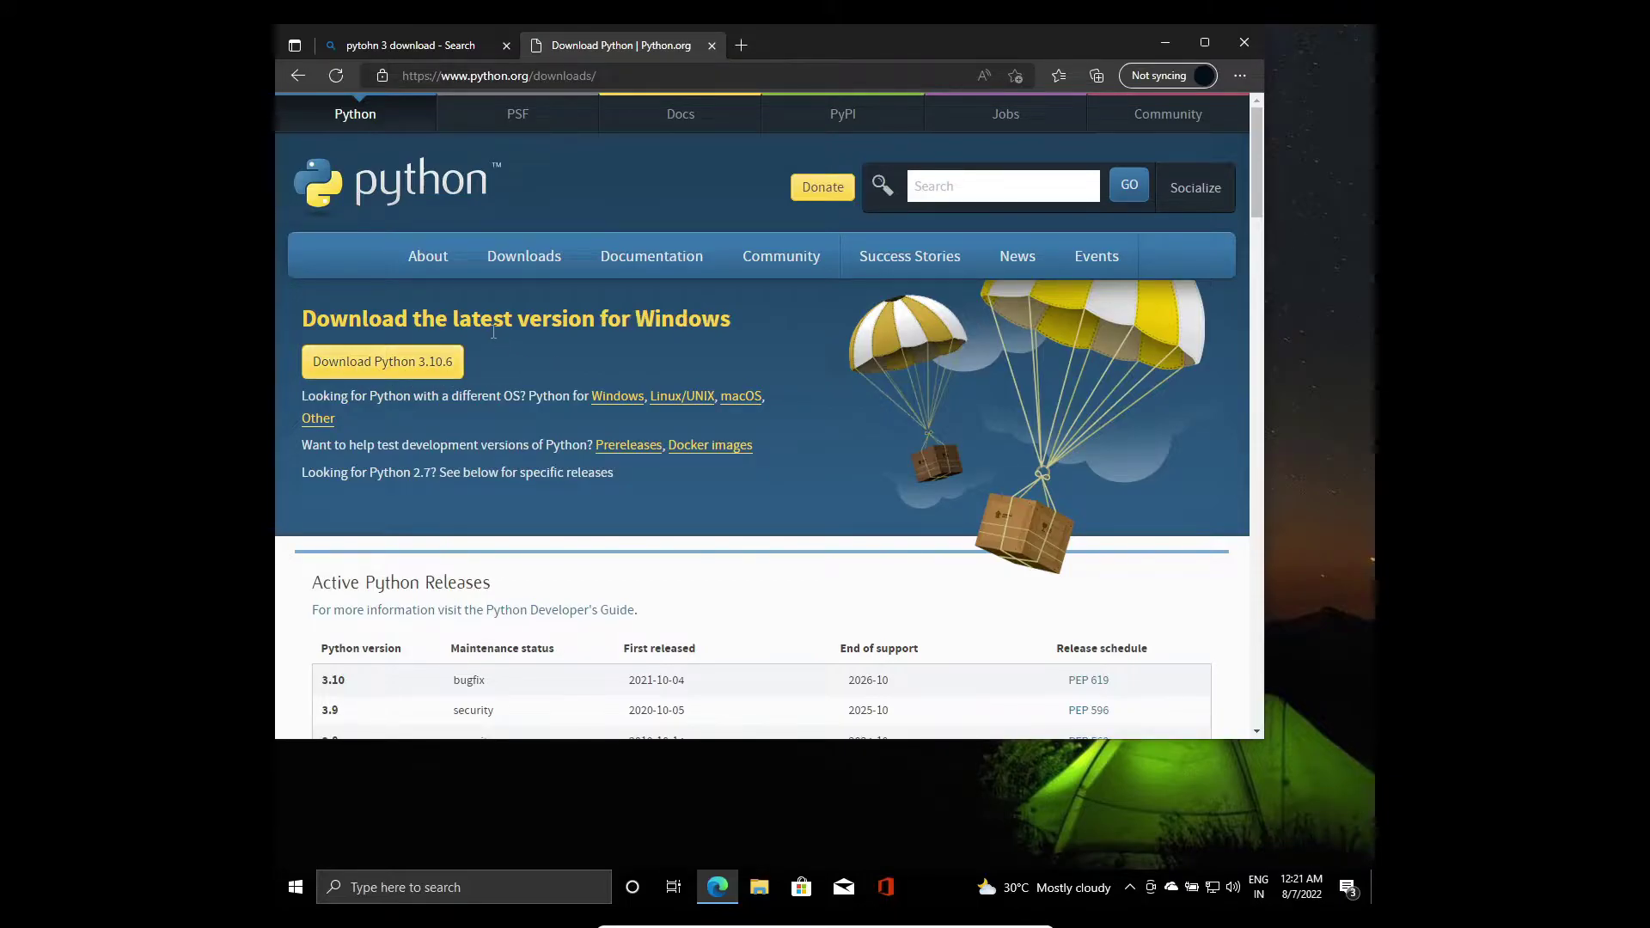
Download the Python 3.10.6 installer for Windows and launch the downloaded python-3.10.6-amd64.exe
{"action": "left_click", "coordinate": [413, 363]}
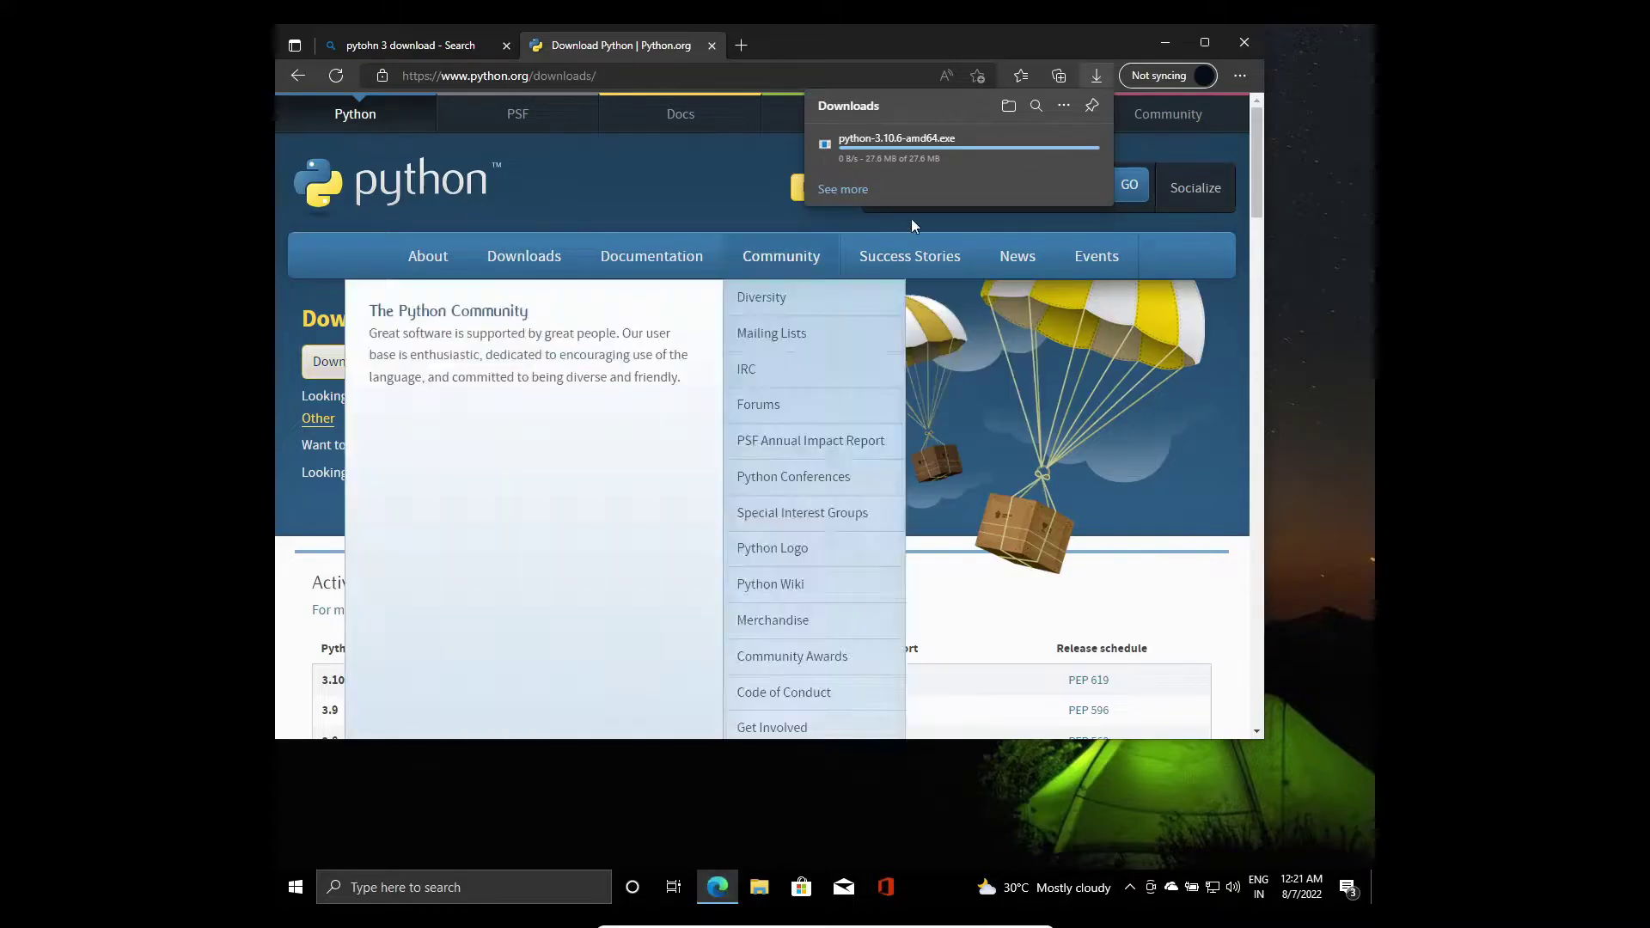
{"action": "mouse_move", "coordinate": [774, 273]}
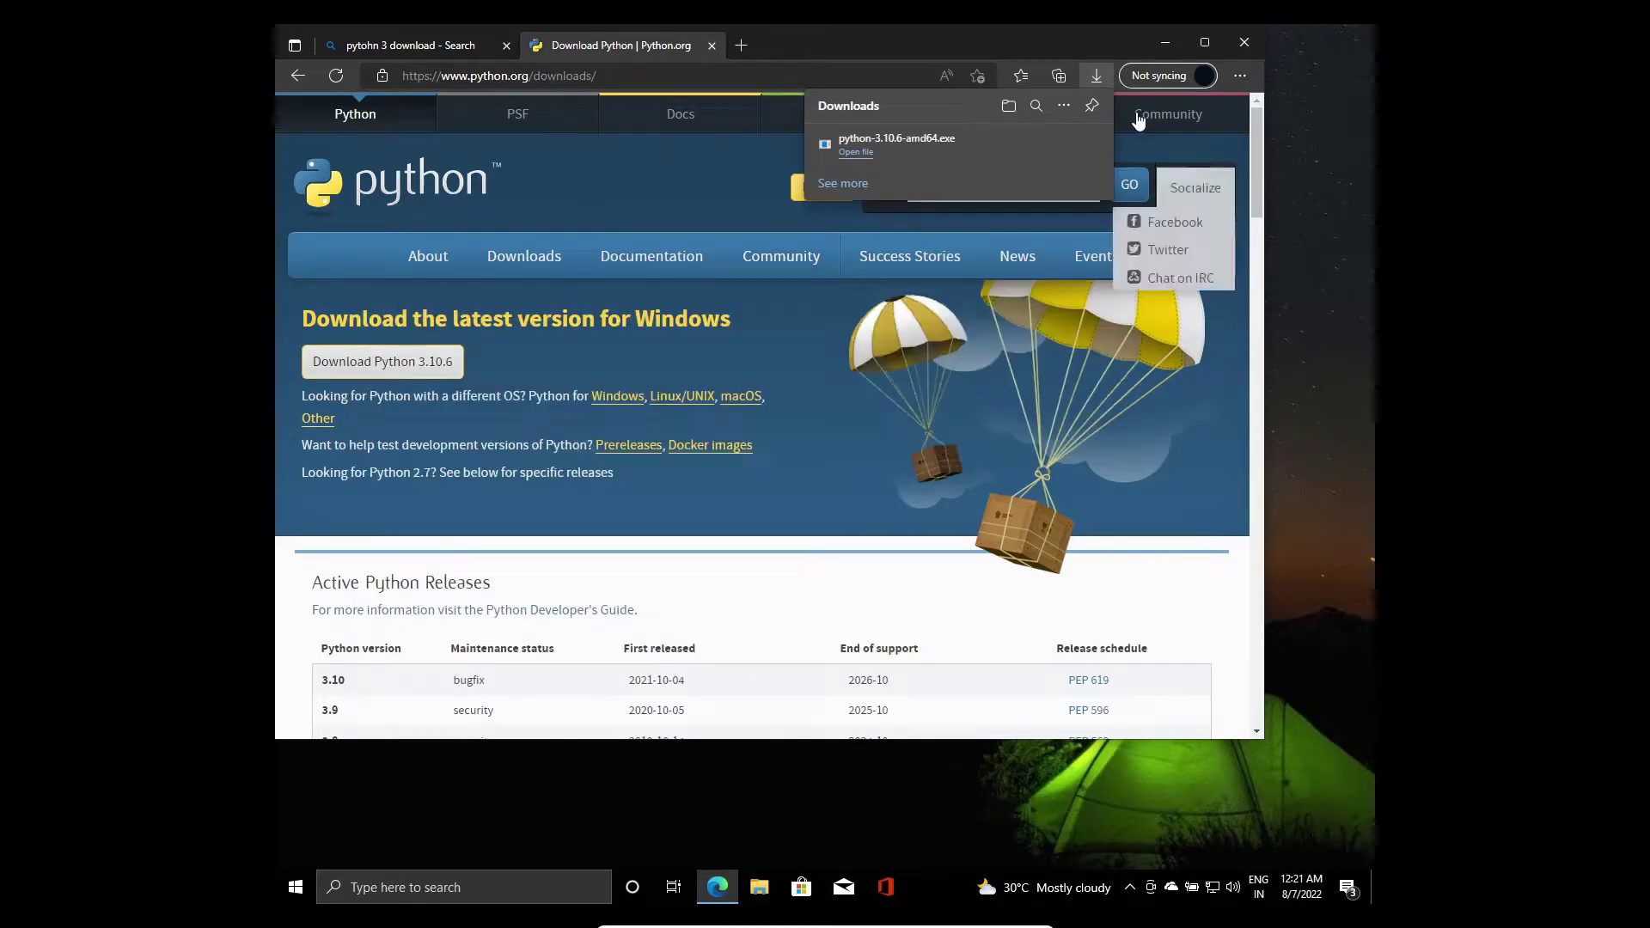
{"action": "left_click", "coordinate": [857, 155]}
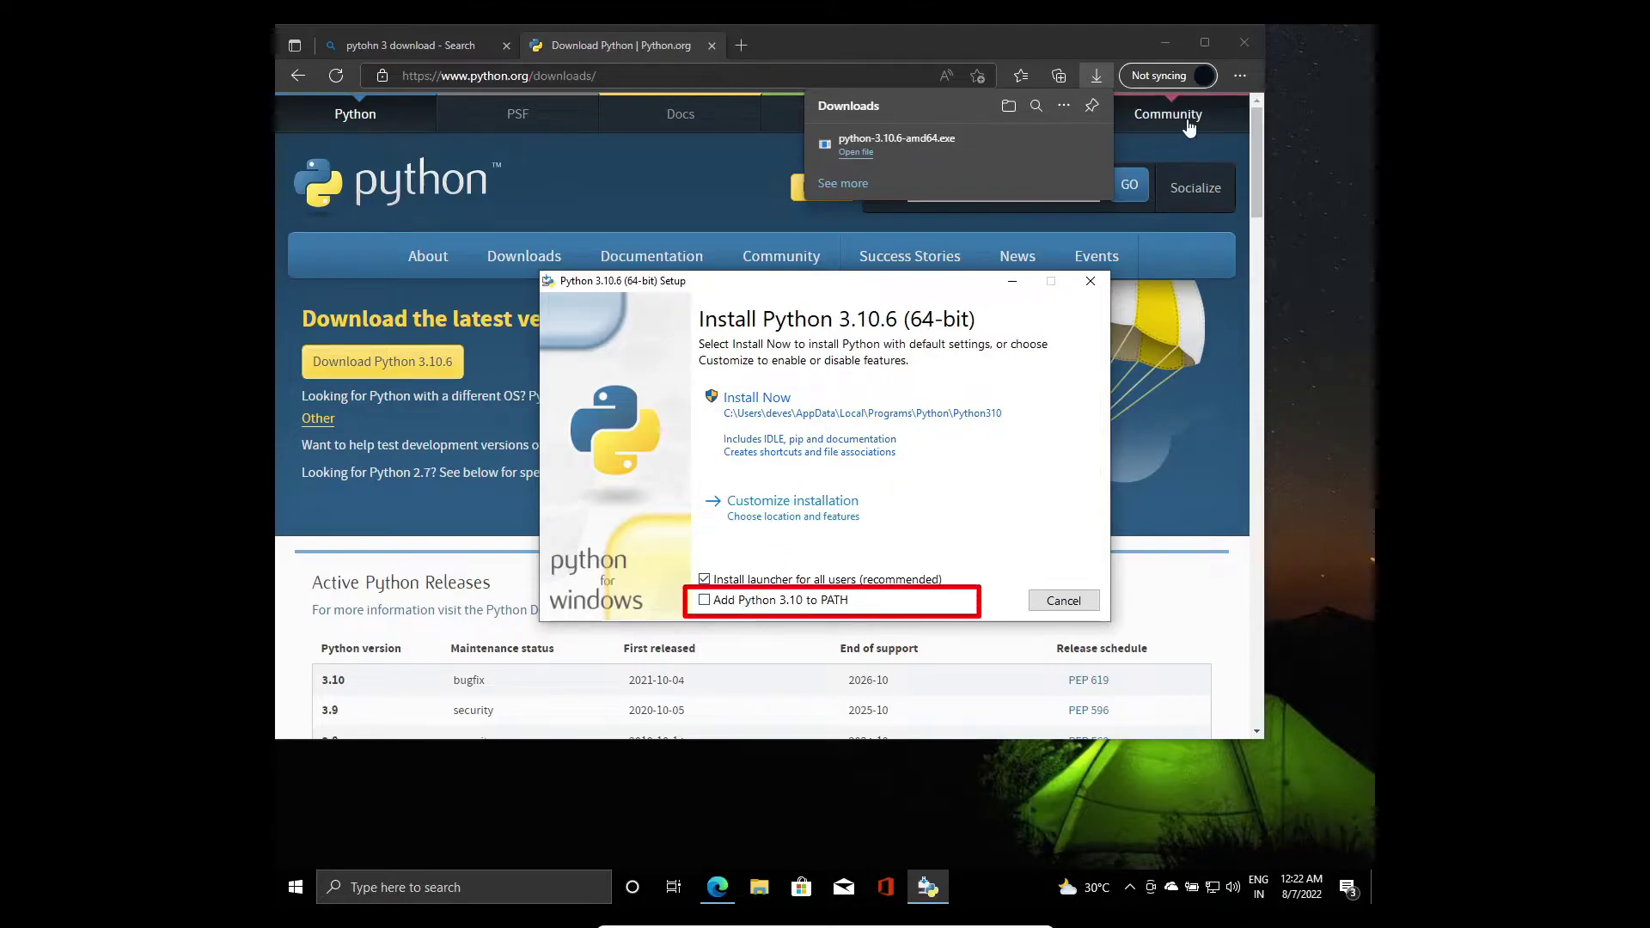
Install Python 3.10.6 with default settings and Python 3.10 added to PATH, allowing the device changes and closing the finished setup
{"action": "left_click", "coordinate": [1160, 40]}
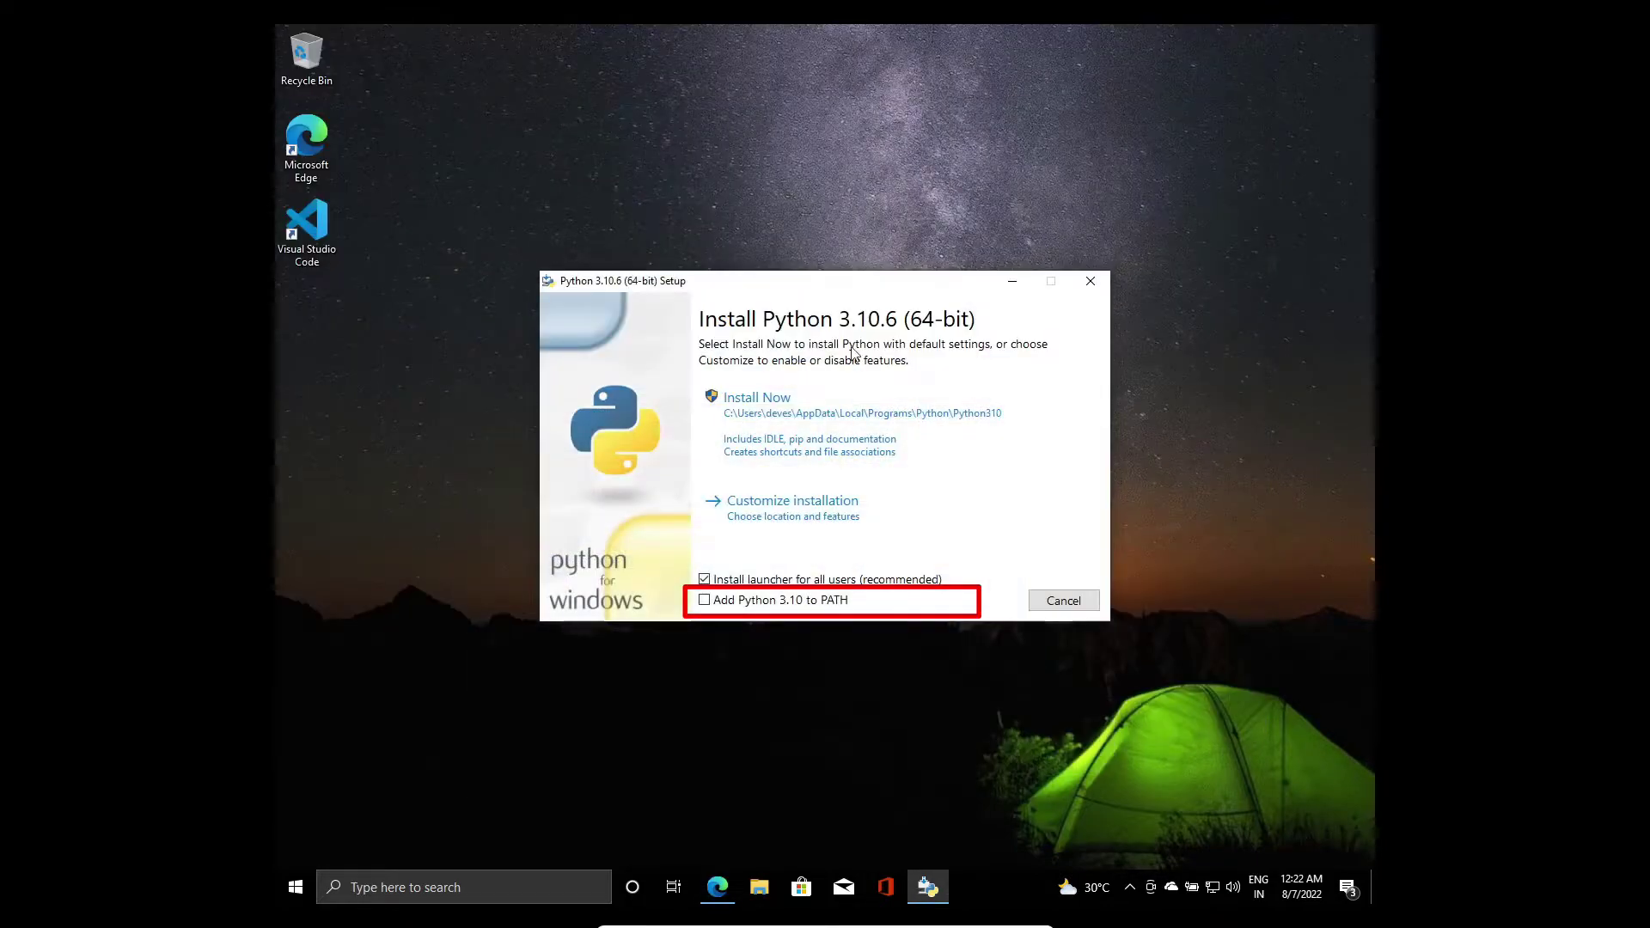
{"action": "left_click", "coordinate": [707, 602]}
{"action": "left_click", "coordinate": [811, 404]}
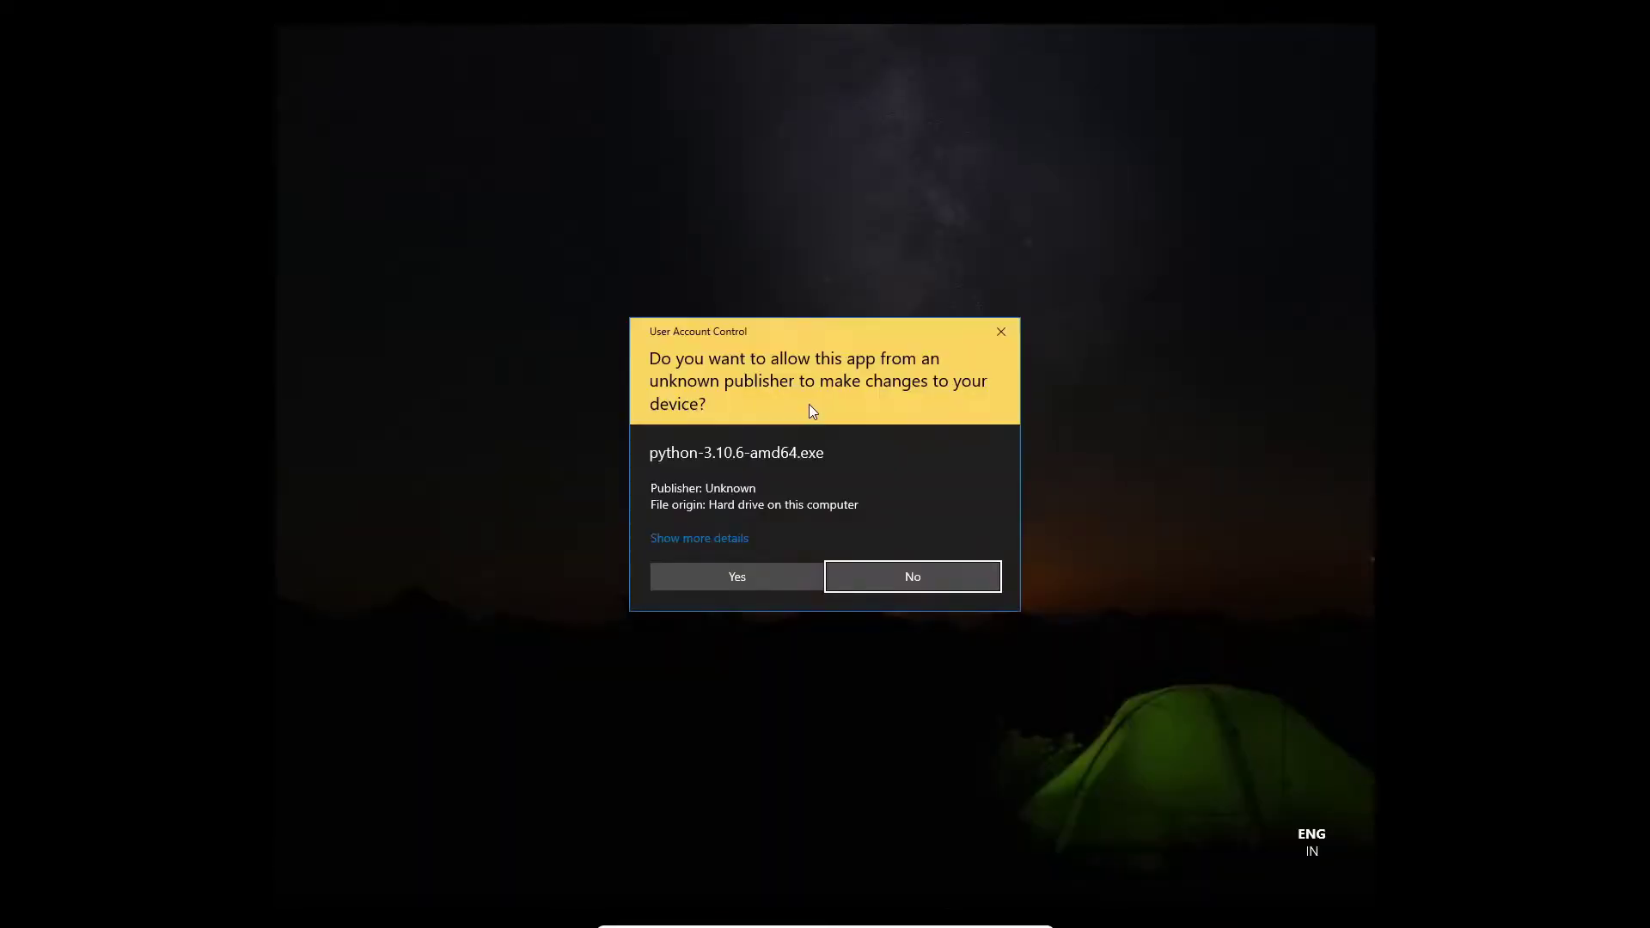
{"action": "left_click", "coordinate": [750, 576]}
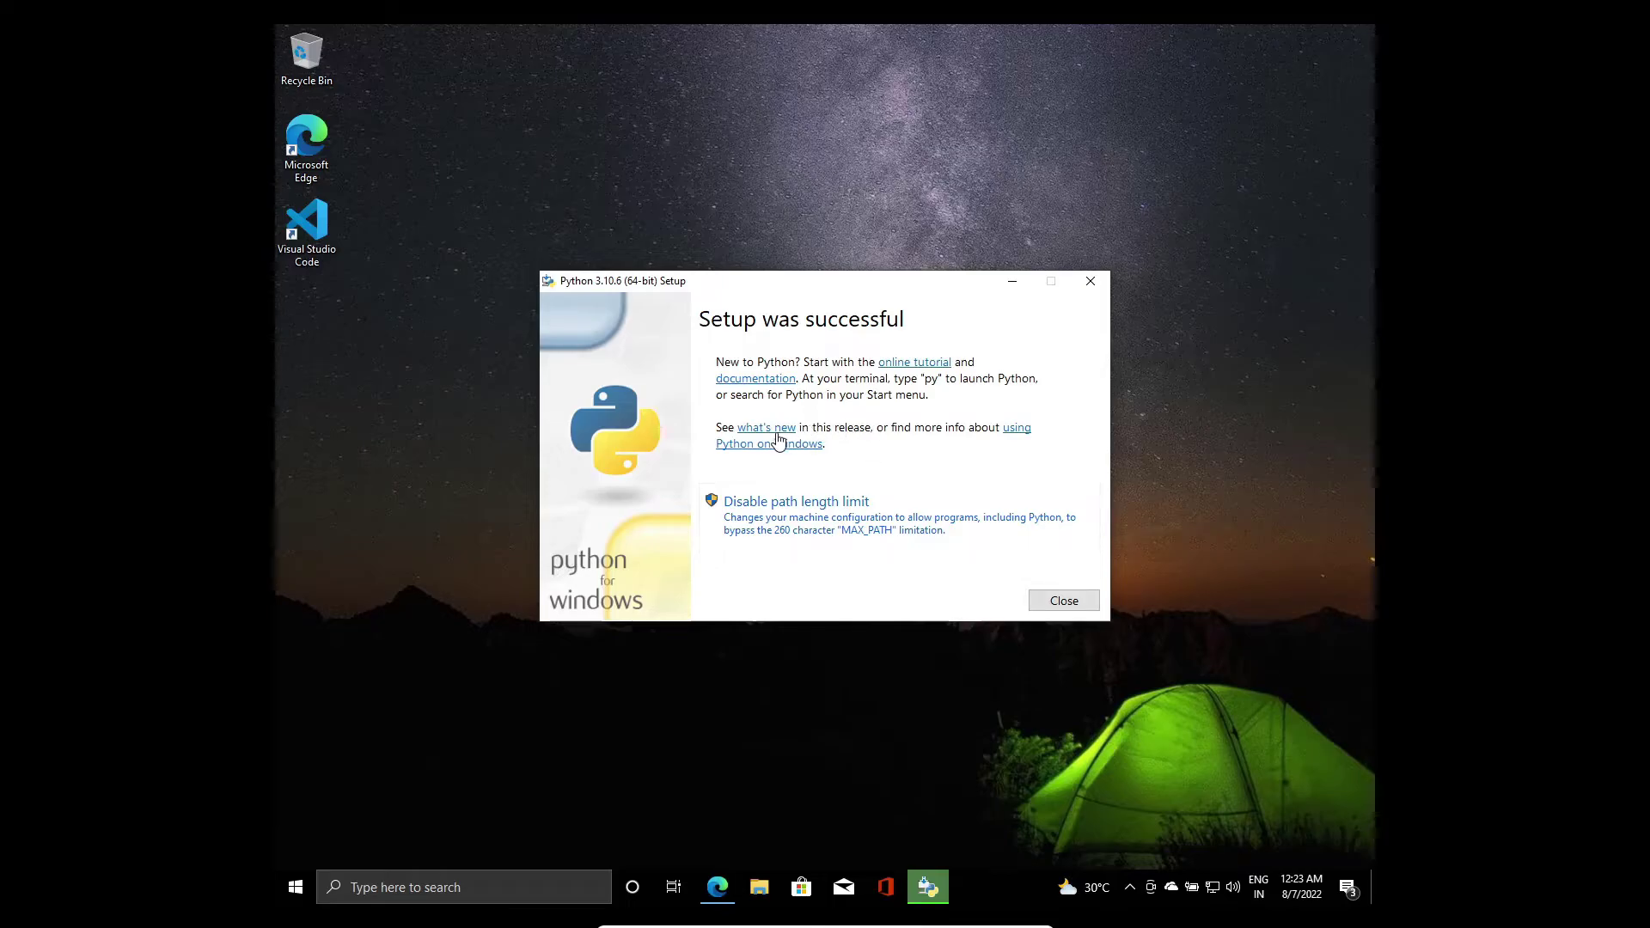
{"action": "left_click", "coordinate": [1040, 601]}
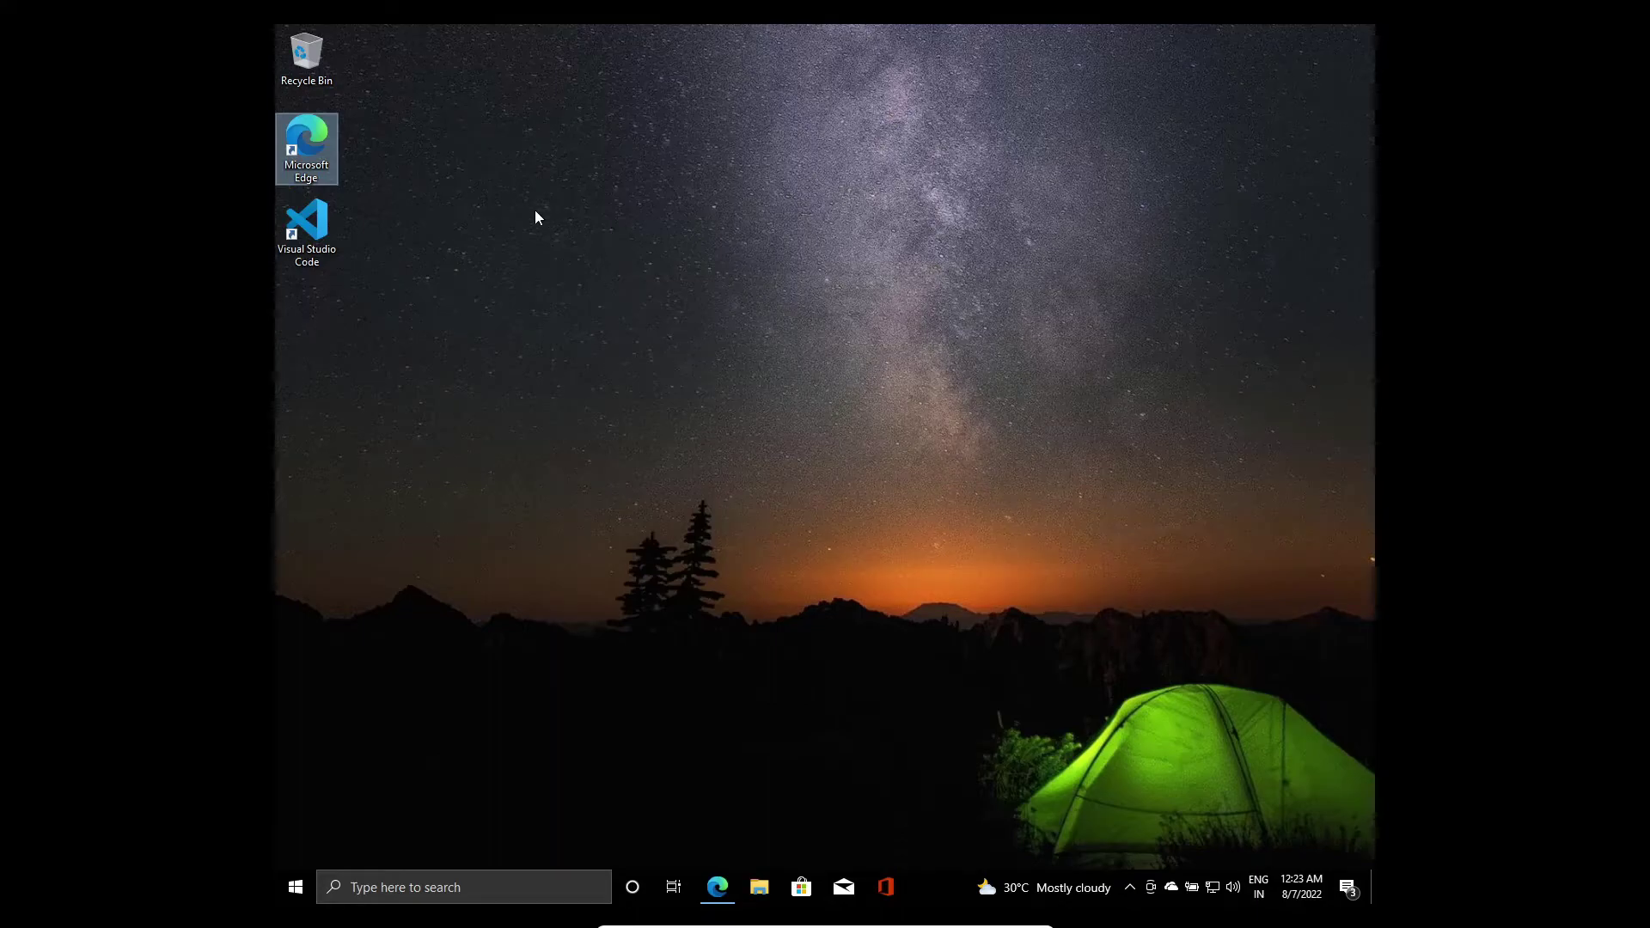
{"action": "right_click", "coordinate": [534, 217]}
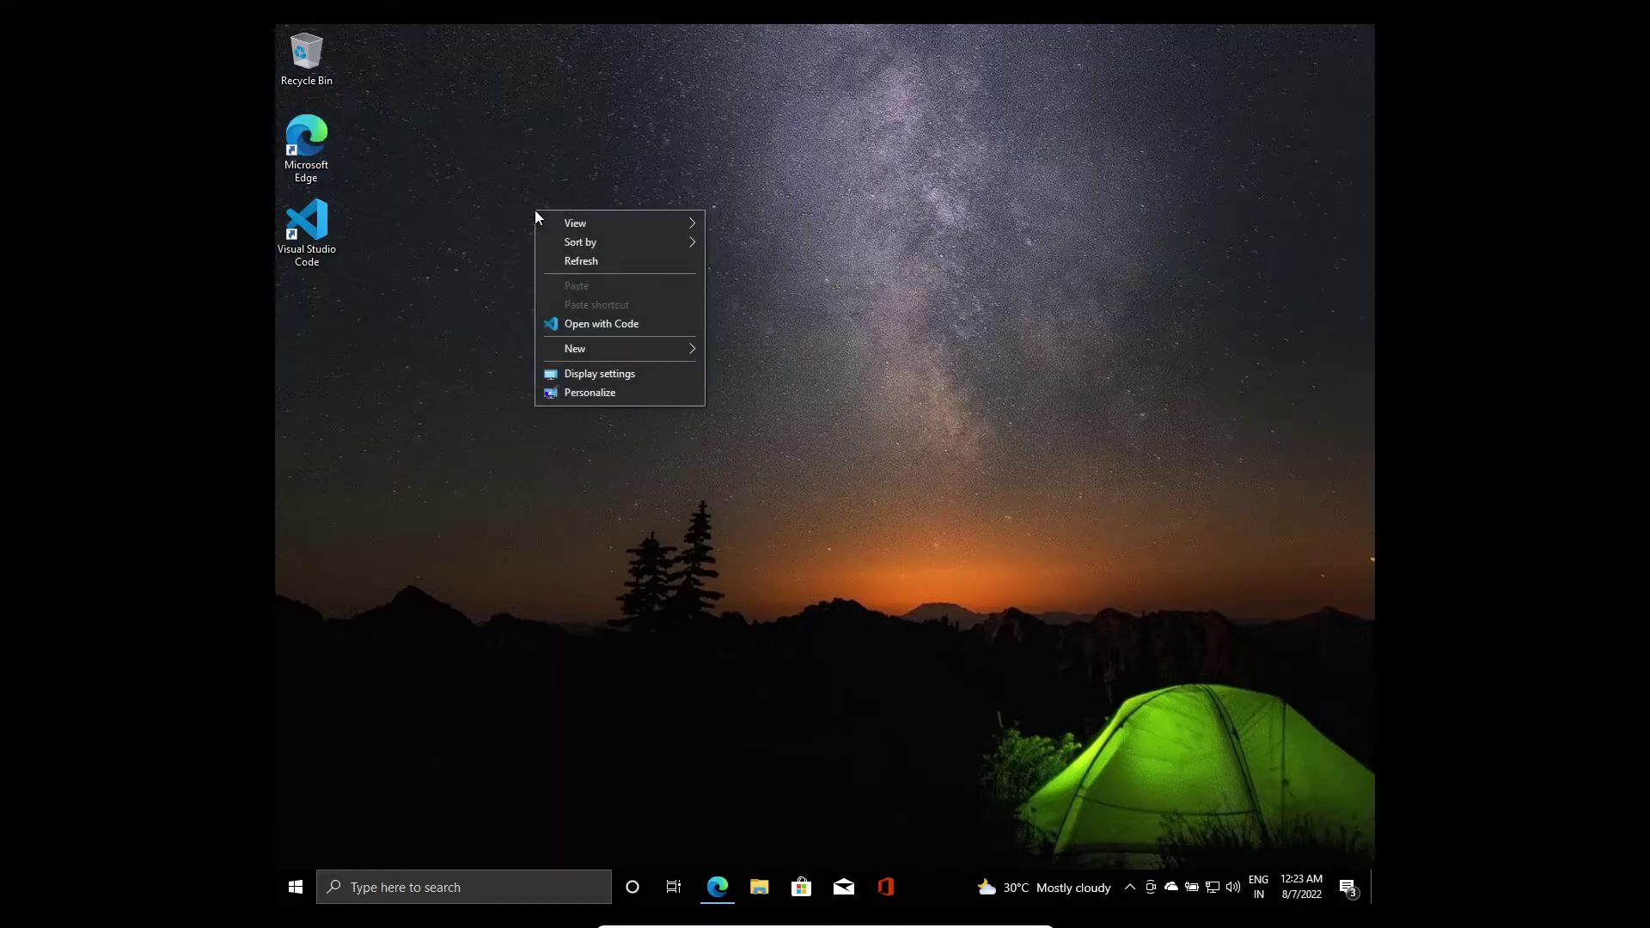
{"action": "left_click", "coordinate": [582, 261]}
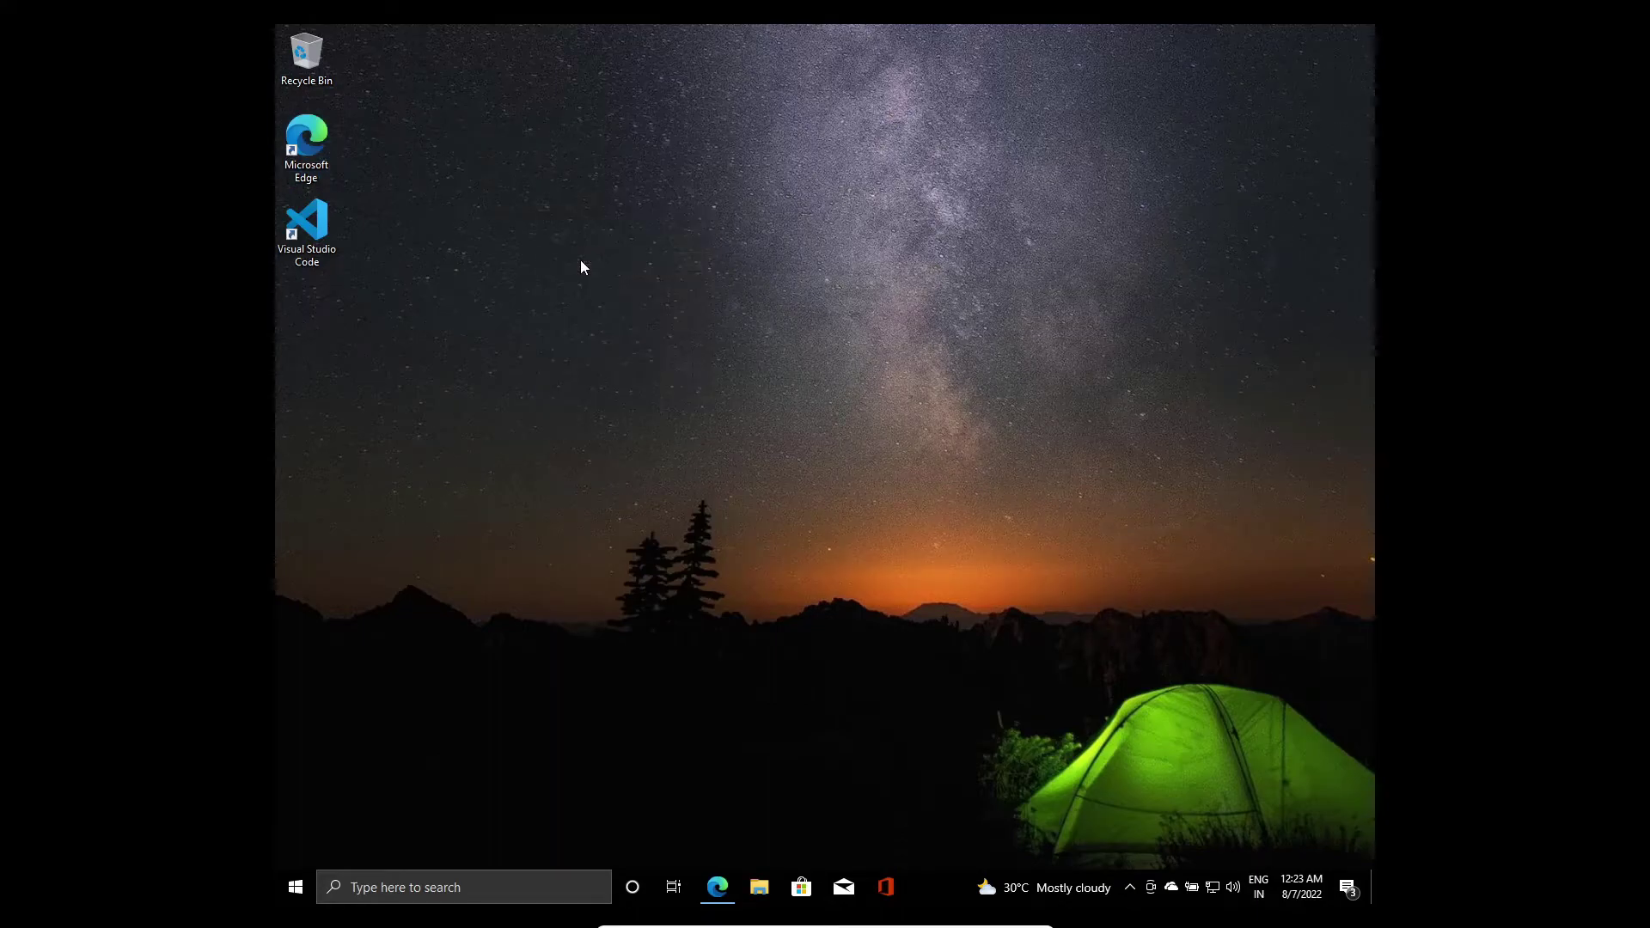
Start IDLE (Python 3.10 64-bit) and create a new empty script file
{"action": "left_click", "coordinate": [295, 887]}
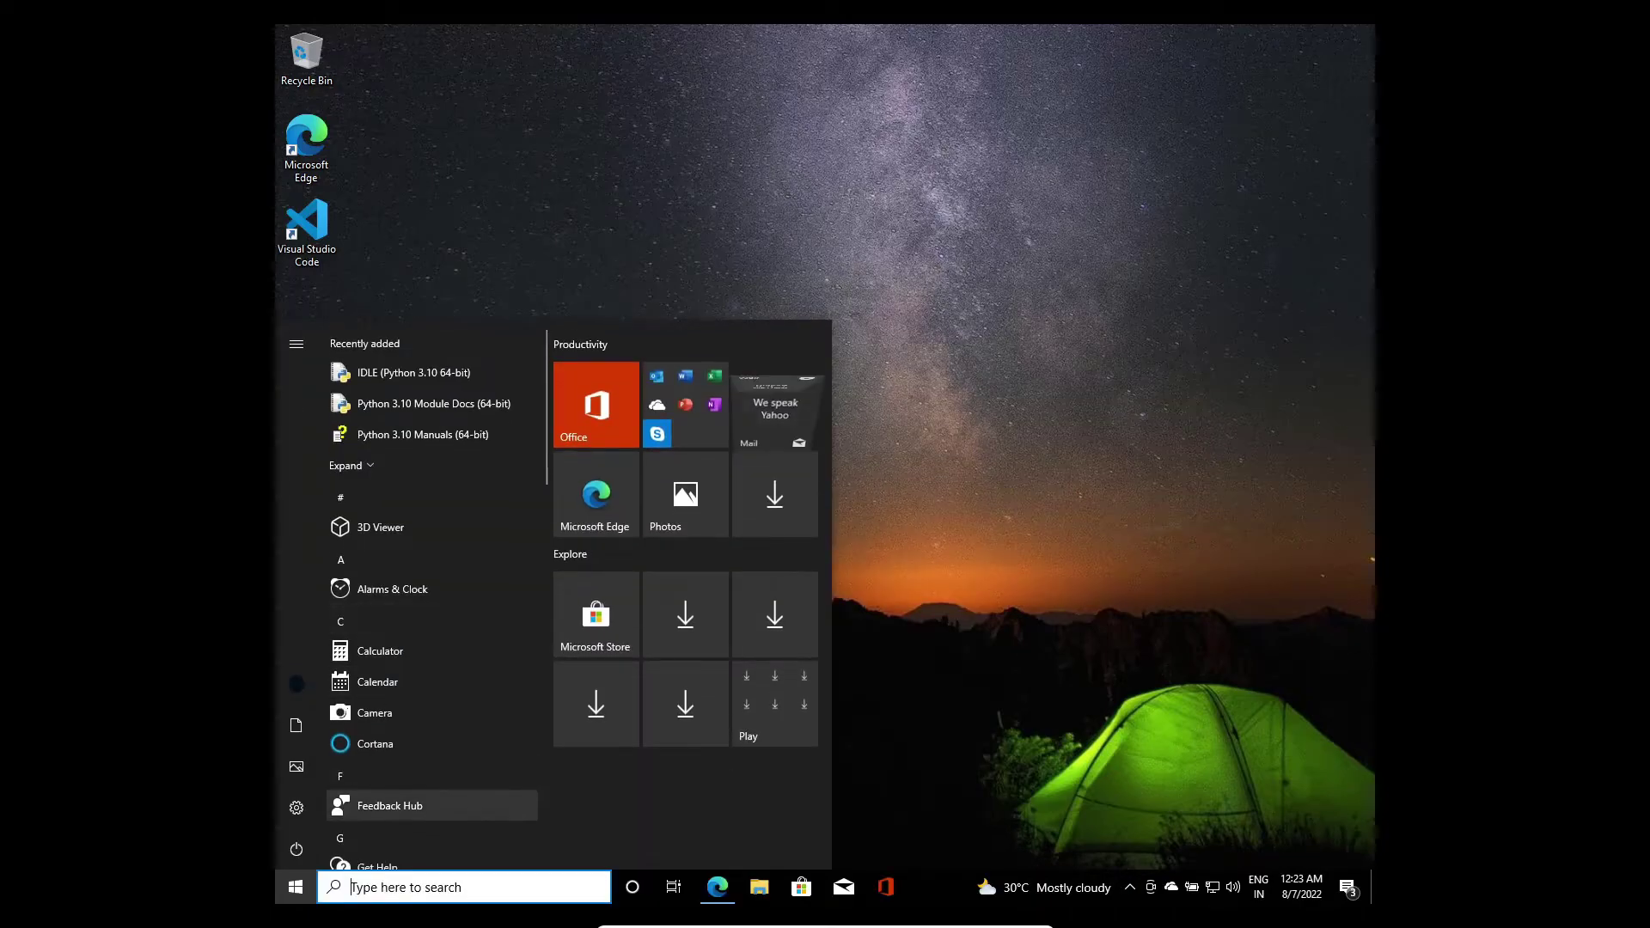
{"action": "left_click", "coordinate": [417, 377]}
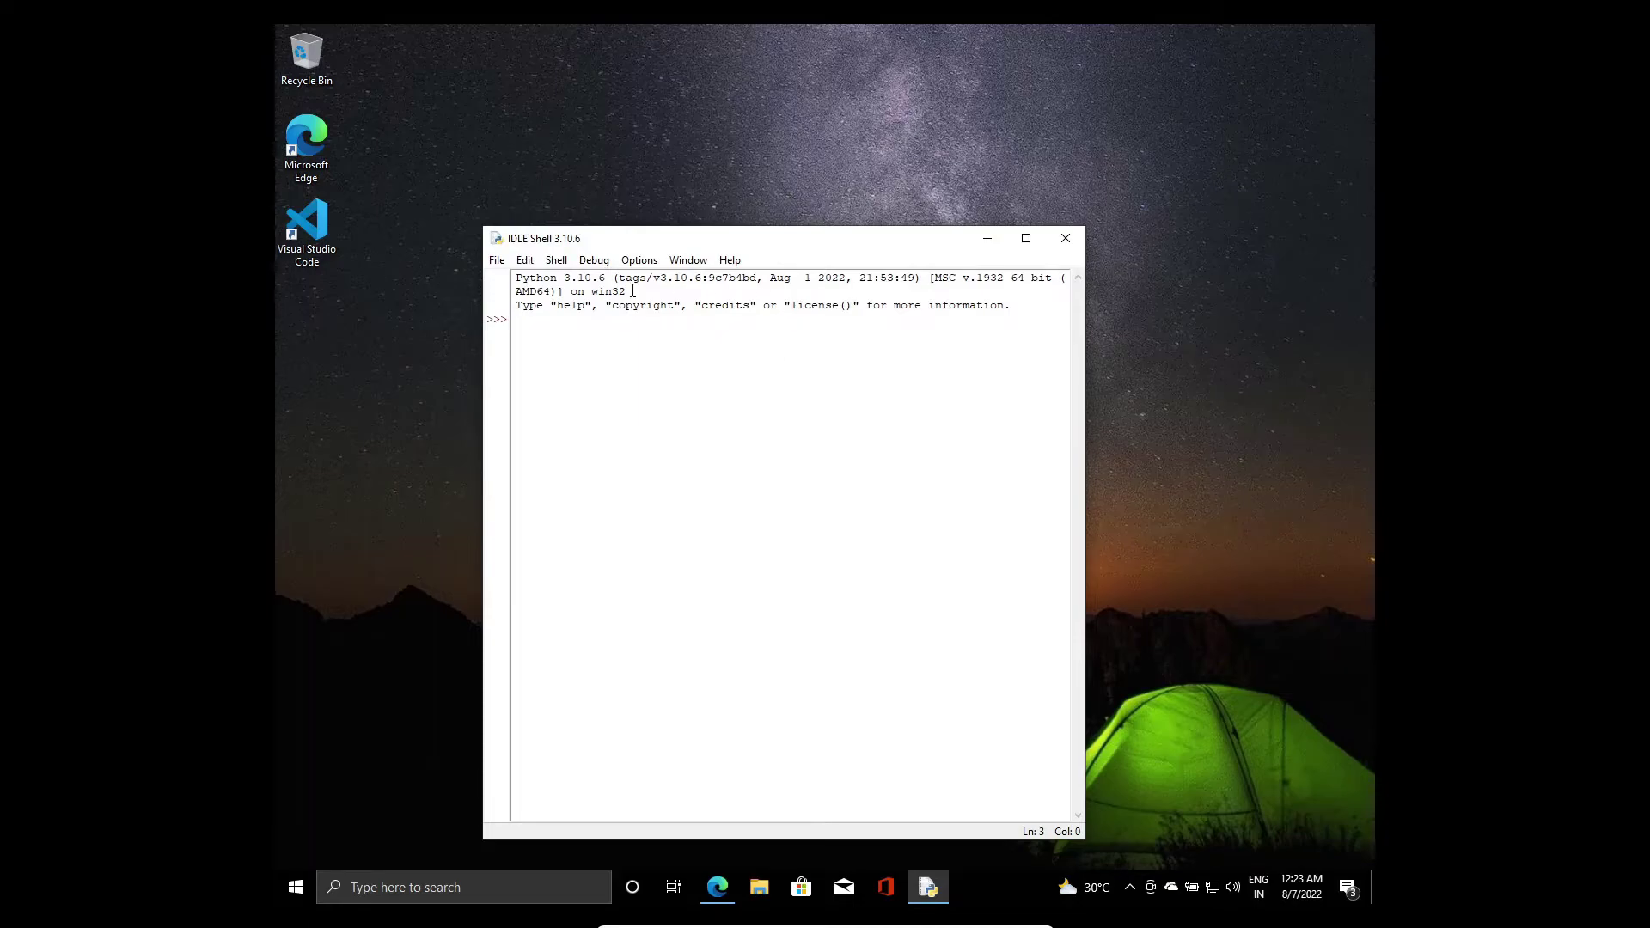
{"action": "left_click", "coordinate": [497, 262]}
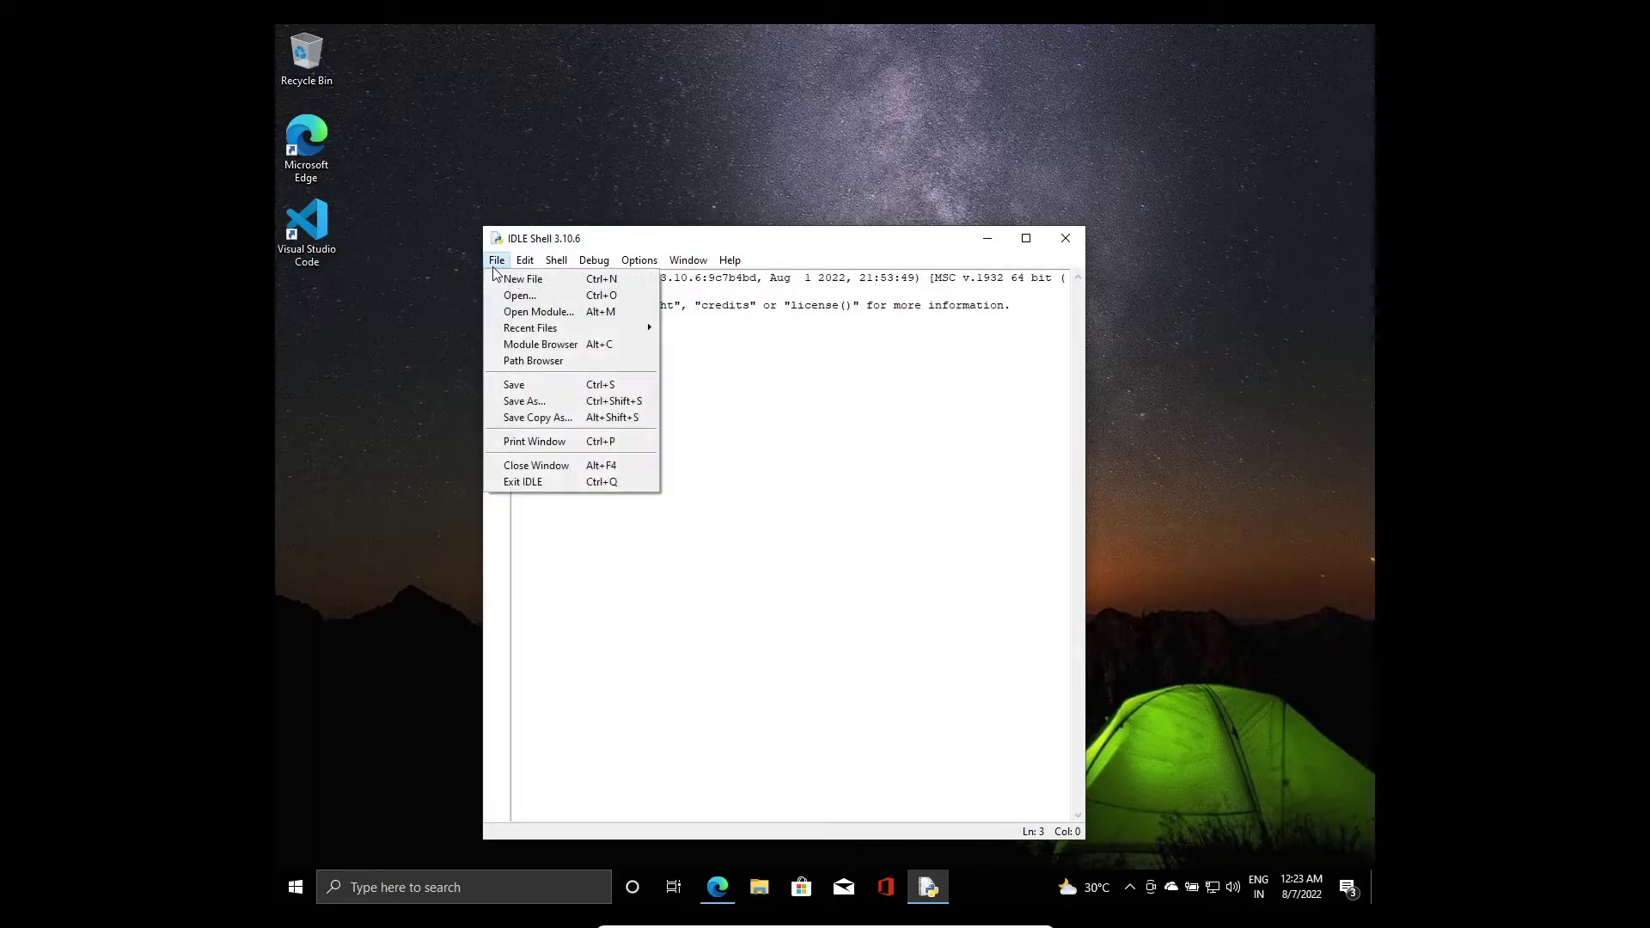
{"action": "left_click", "coordinate": [517, 284]}
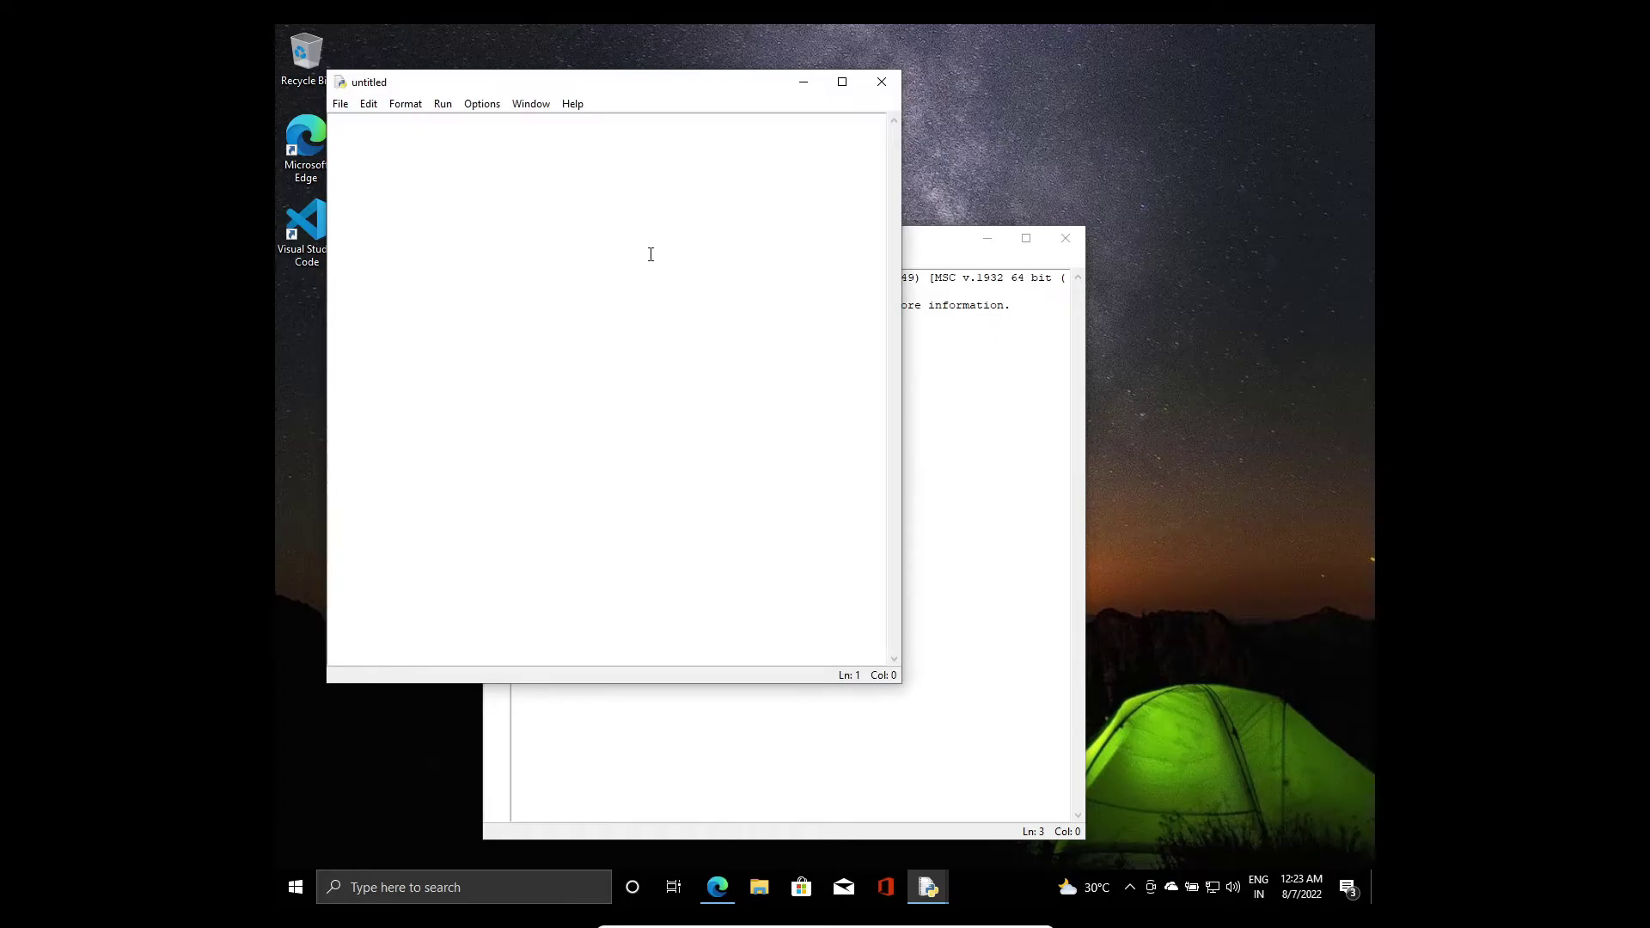
Write a print statement that outputs "Hello from" followed by the author's full name
{"action": "type", "text": "print(\"Hello Devesh"}
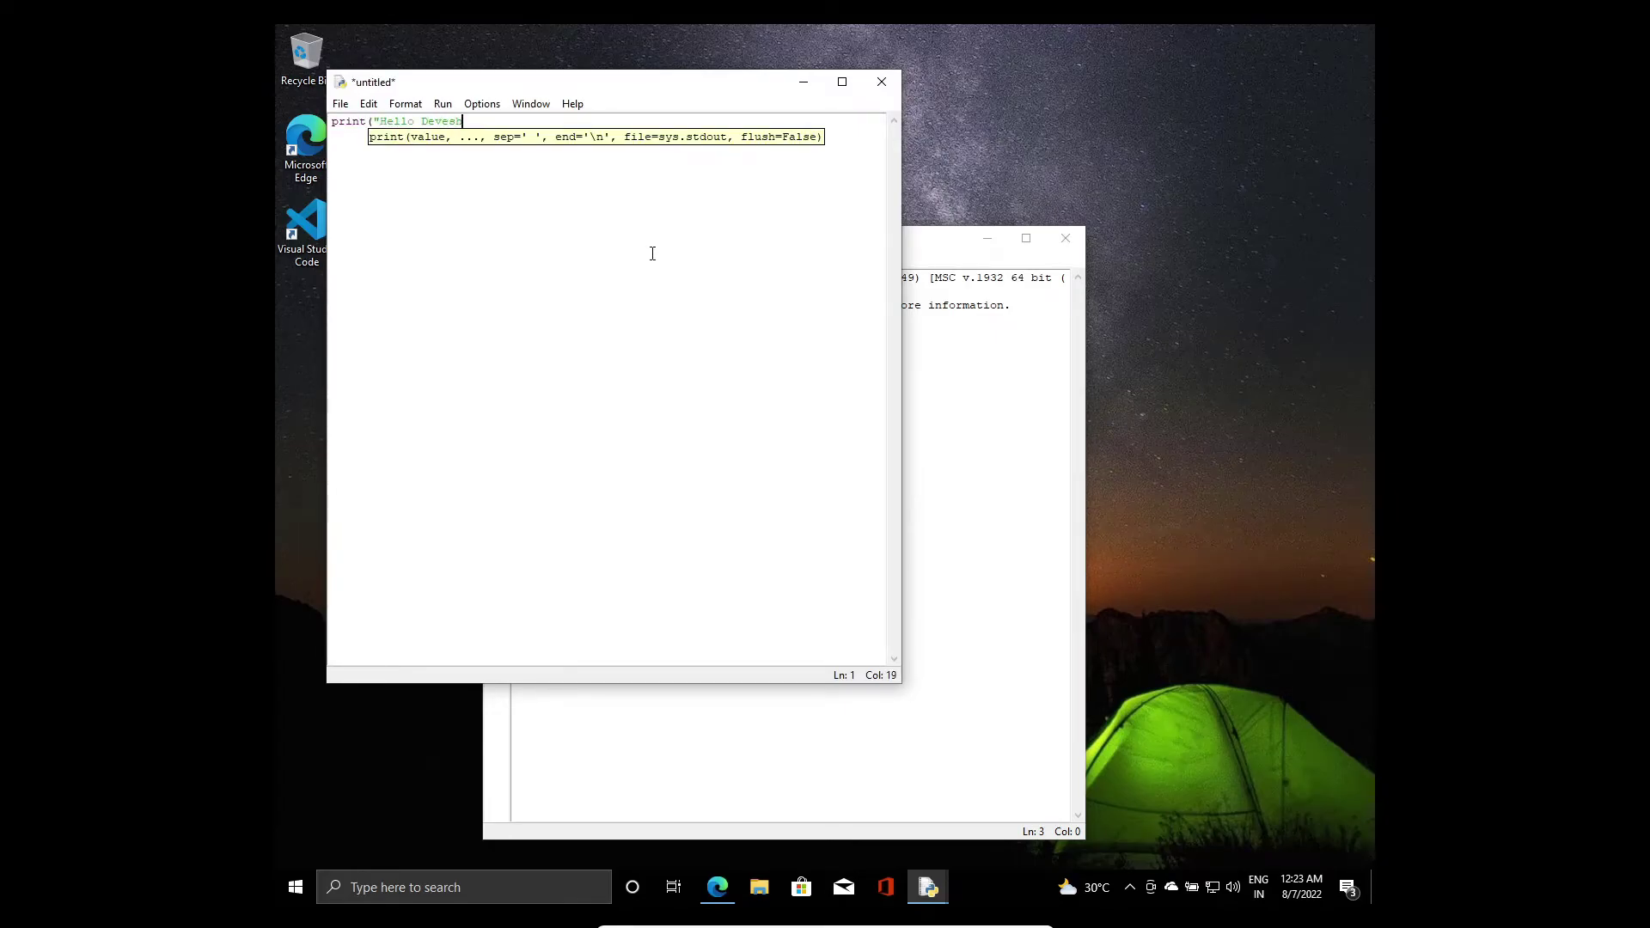
{"action": "type", "text": " from "}
{"action": "type", "text": "\")"}
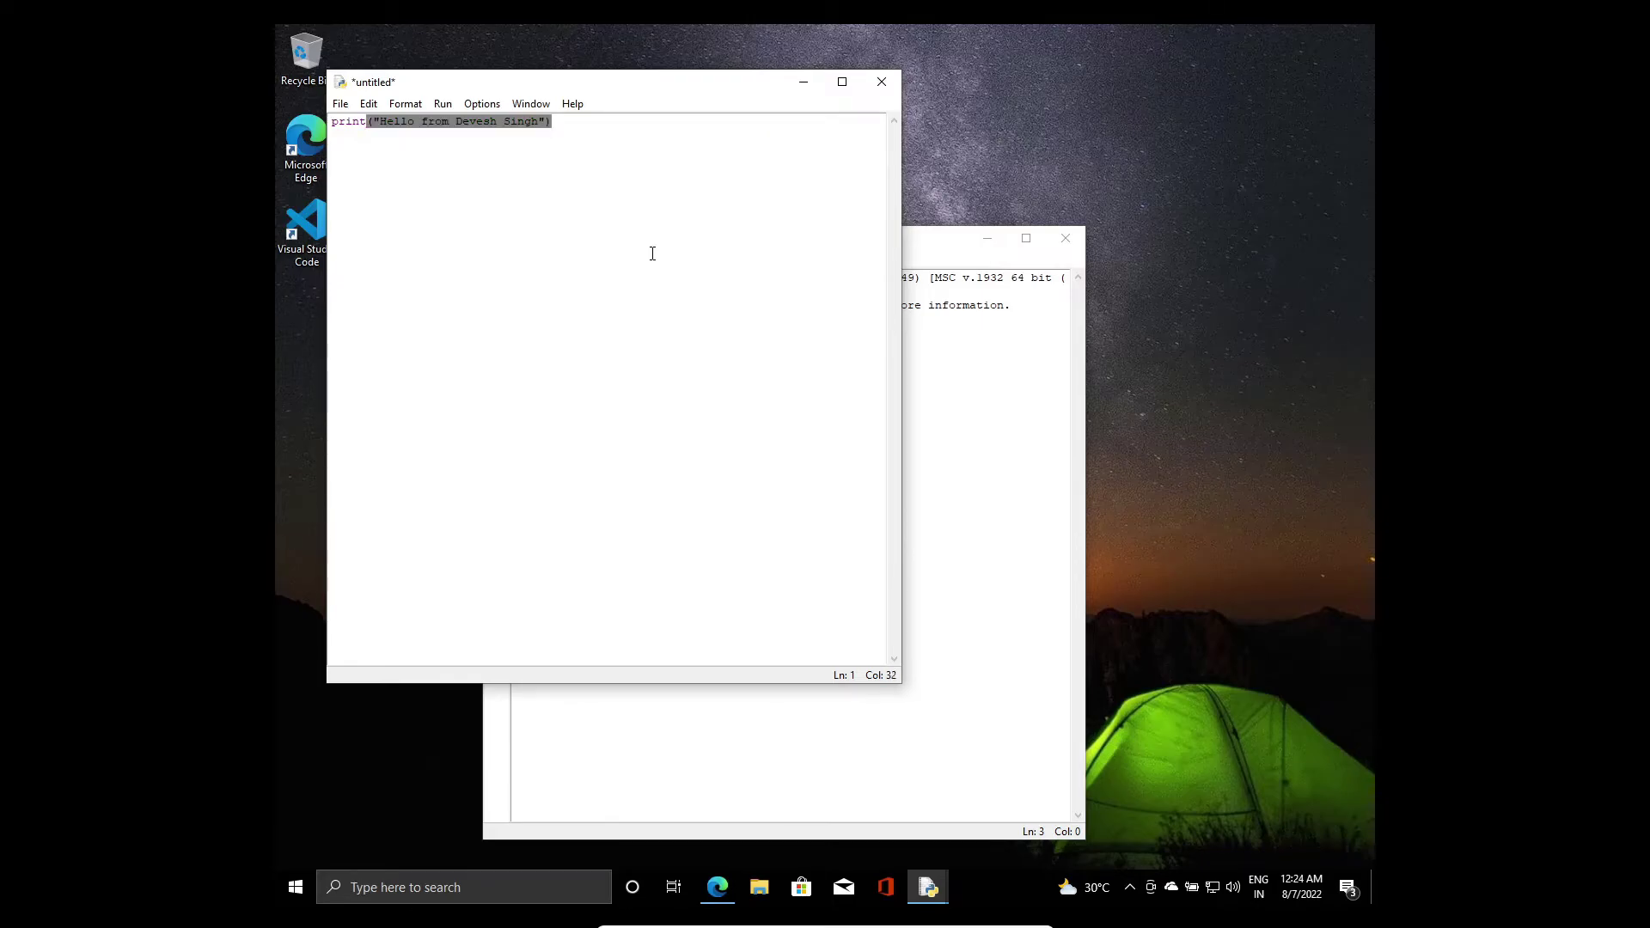
Save the script to the Desktop as hello.py
{"action": "key", "text": "ctrl+s"}
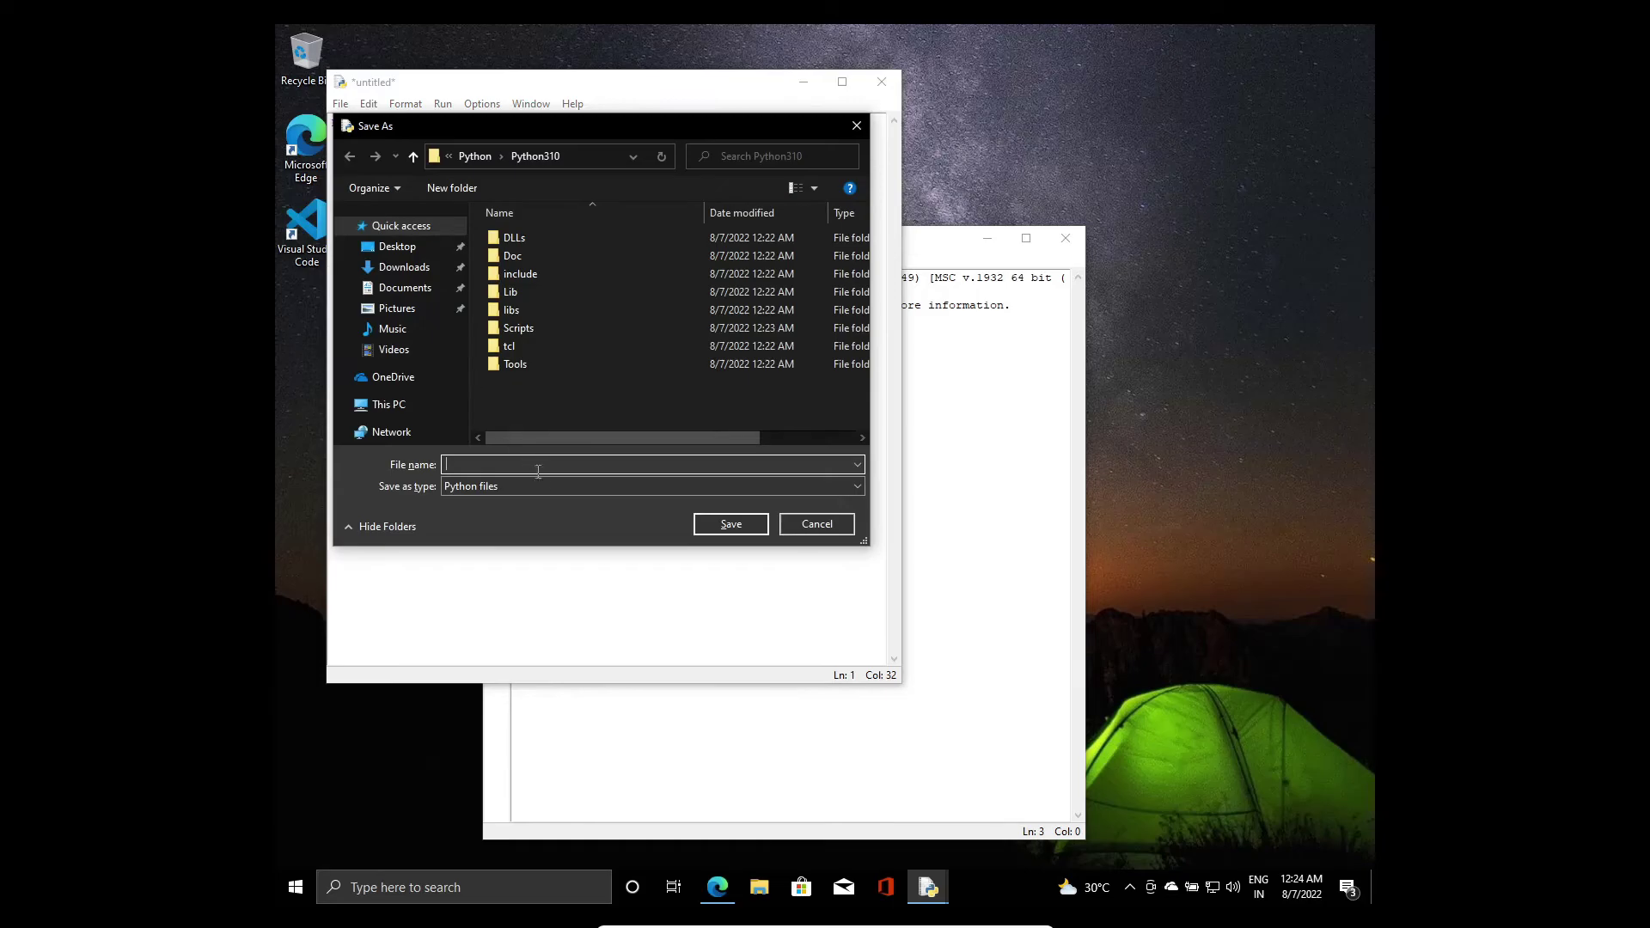
{"action": "left_click", "coordinate": [397, 249]}
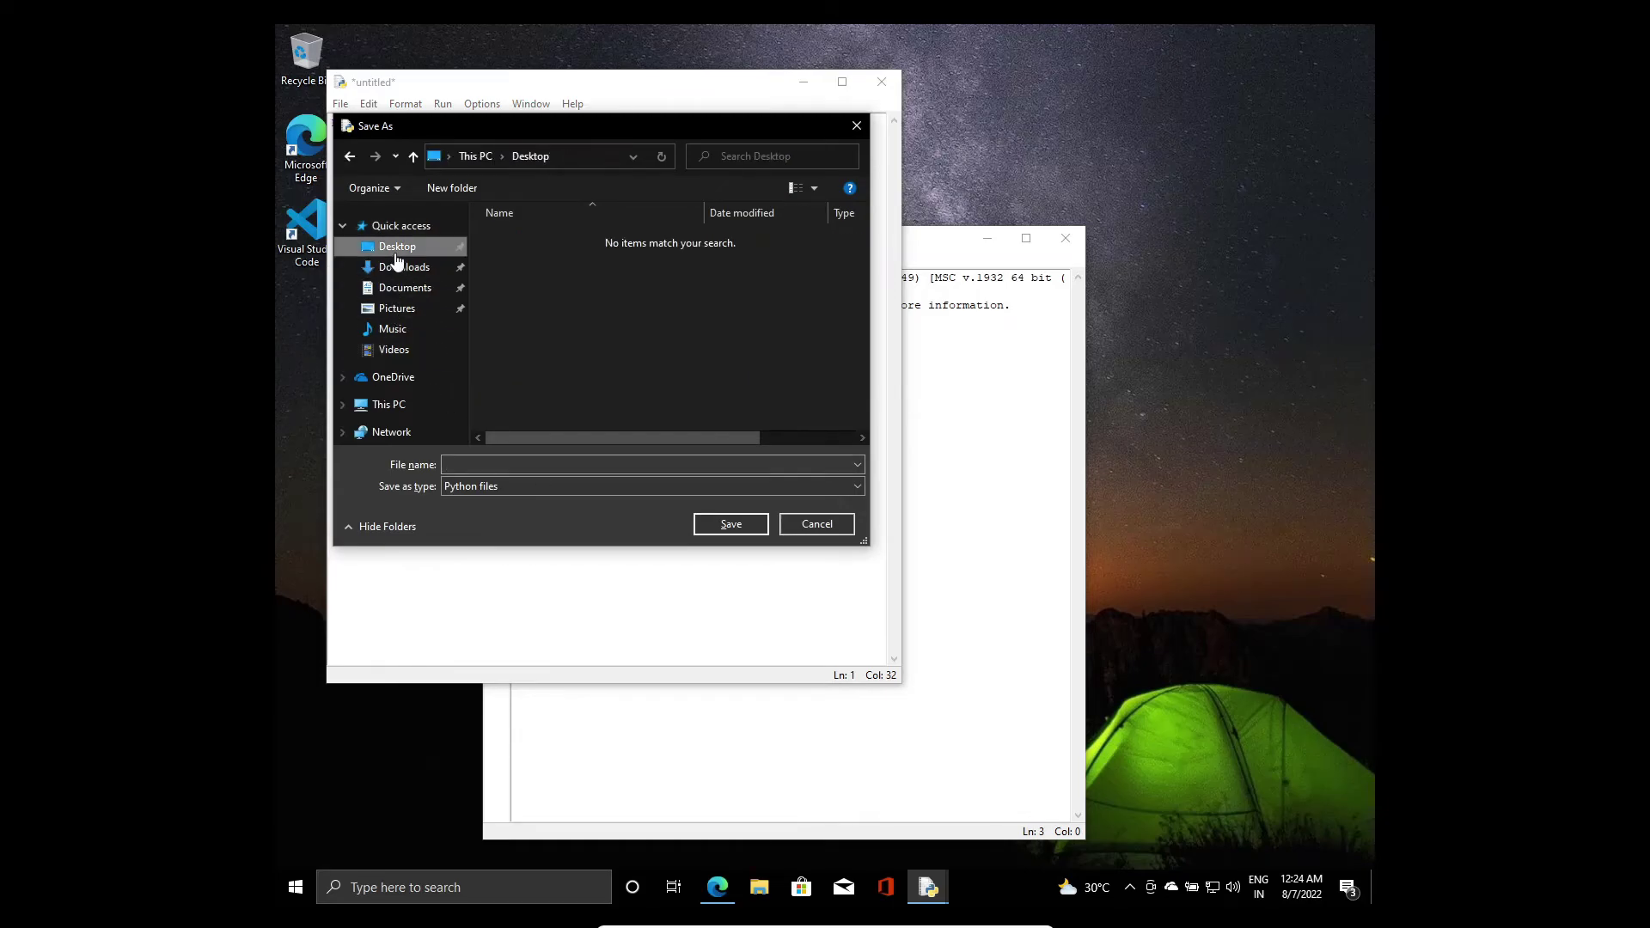
{"action": "left_click", "coordinate": [470, 466]}
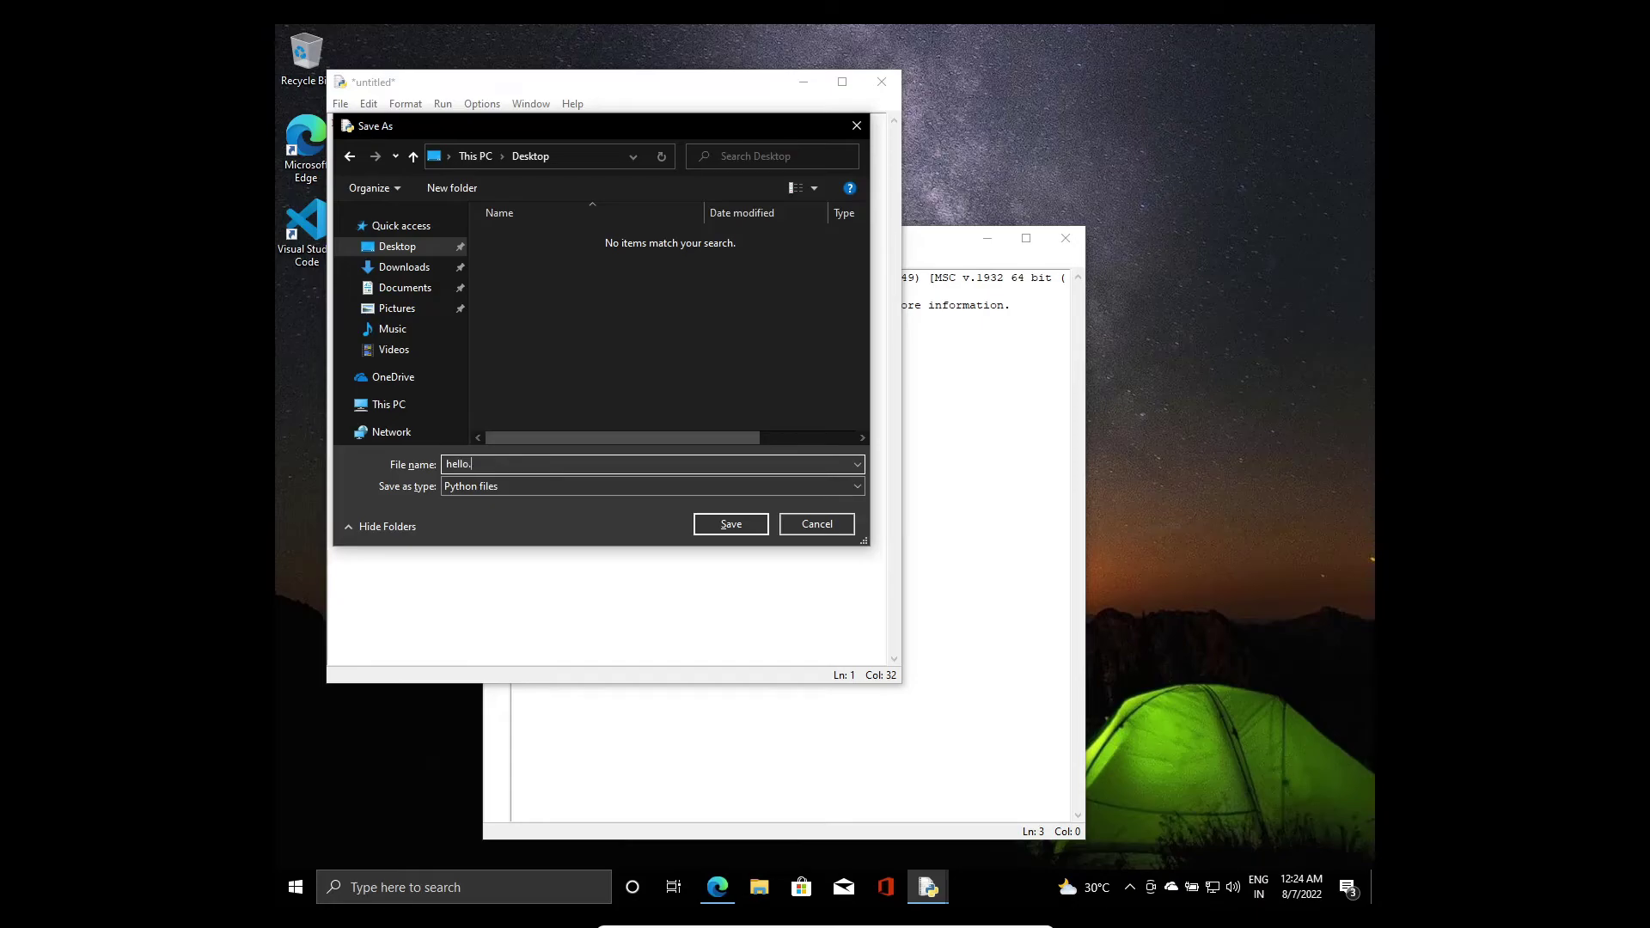
{"action": "key", "text": "Return"}
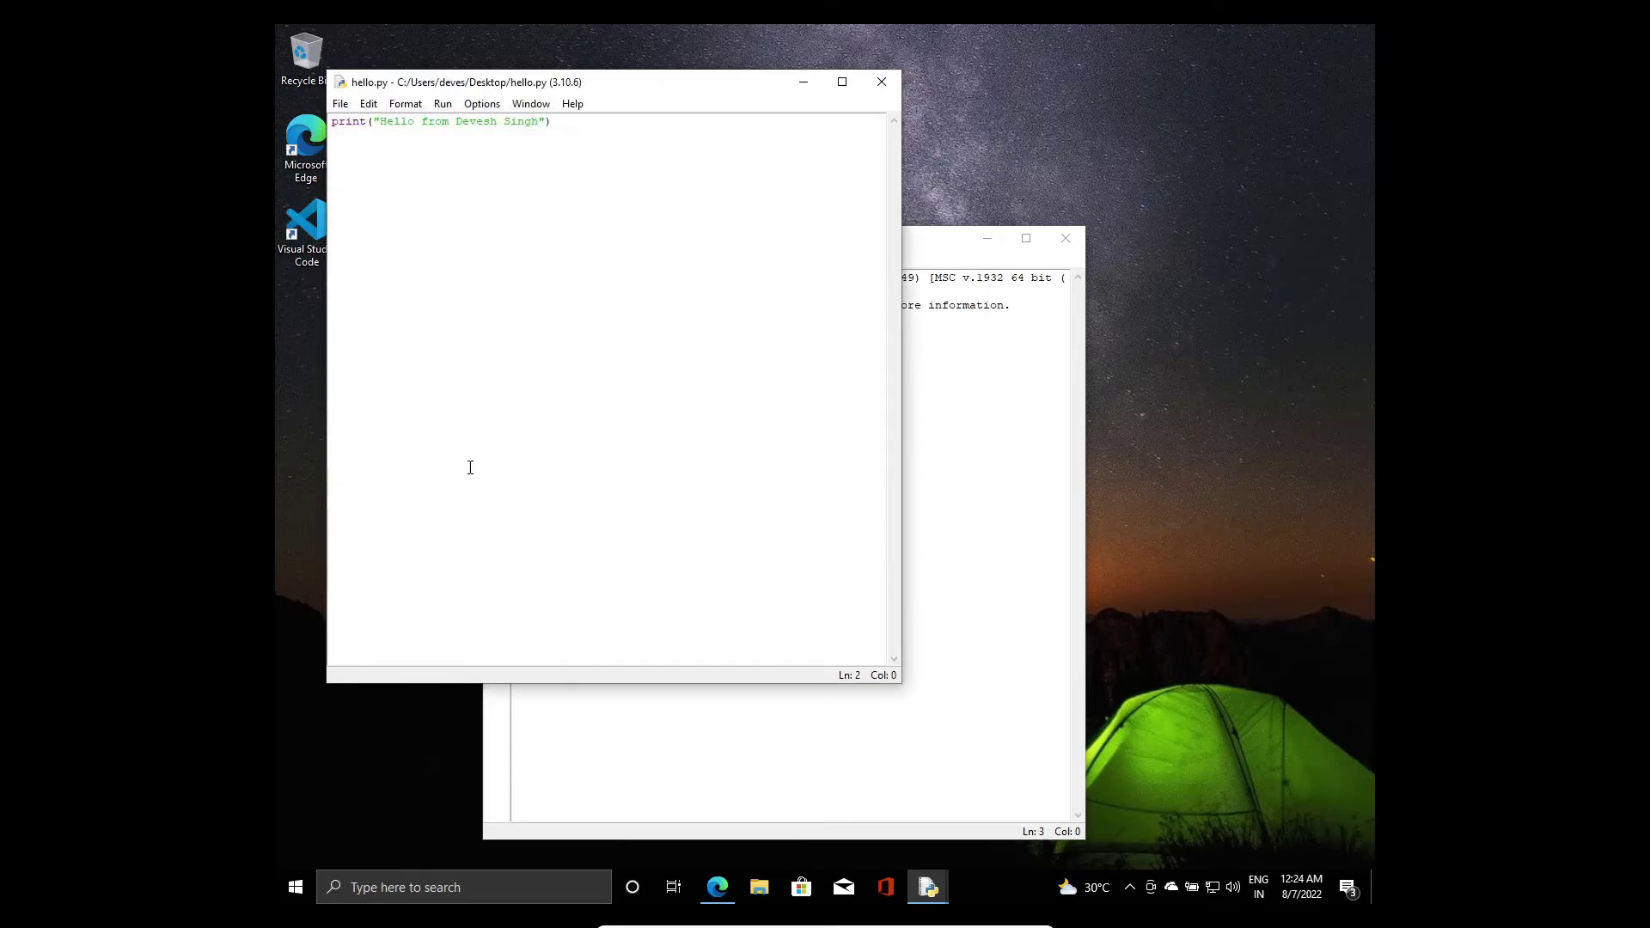
Run the hello.py module and check the greeting line printed in the IDLE shell
{"action": "left_click", "coordinate": [444, 110]}
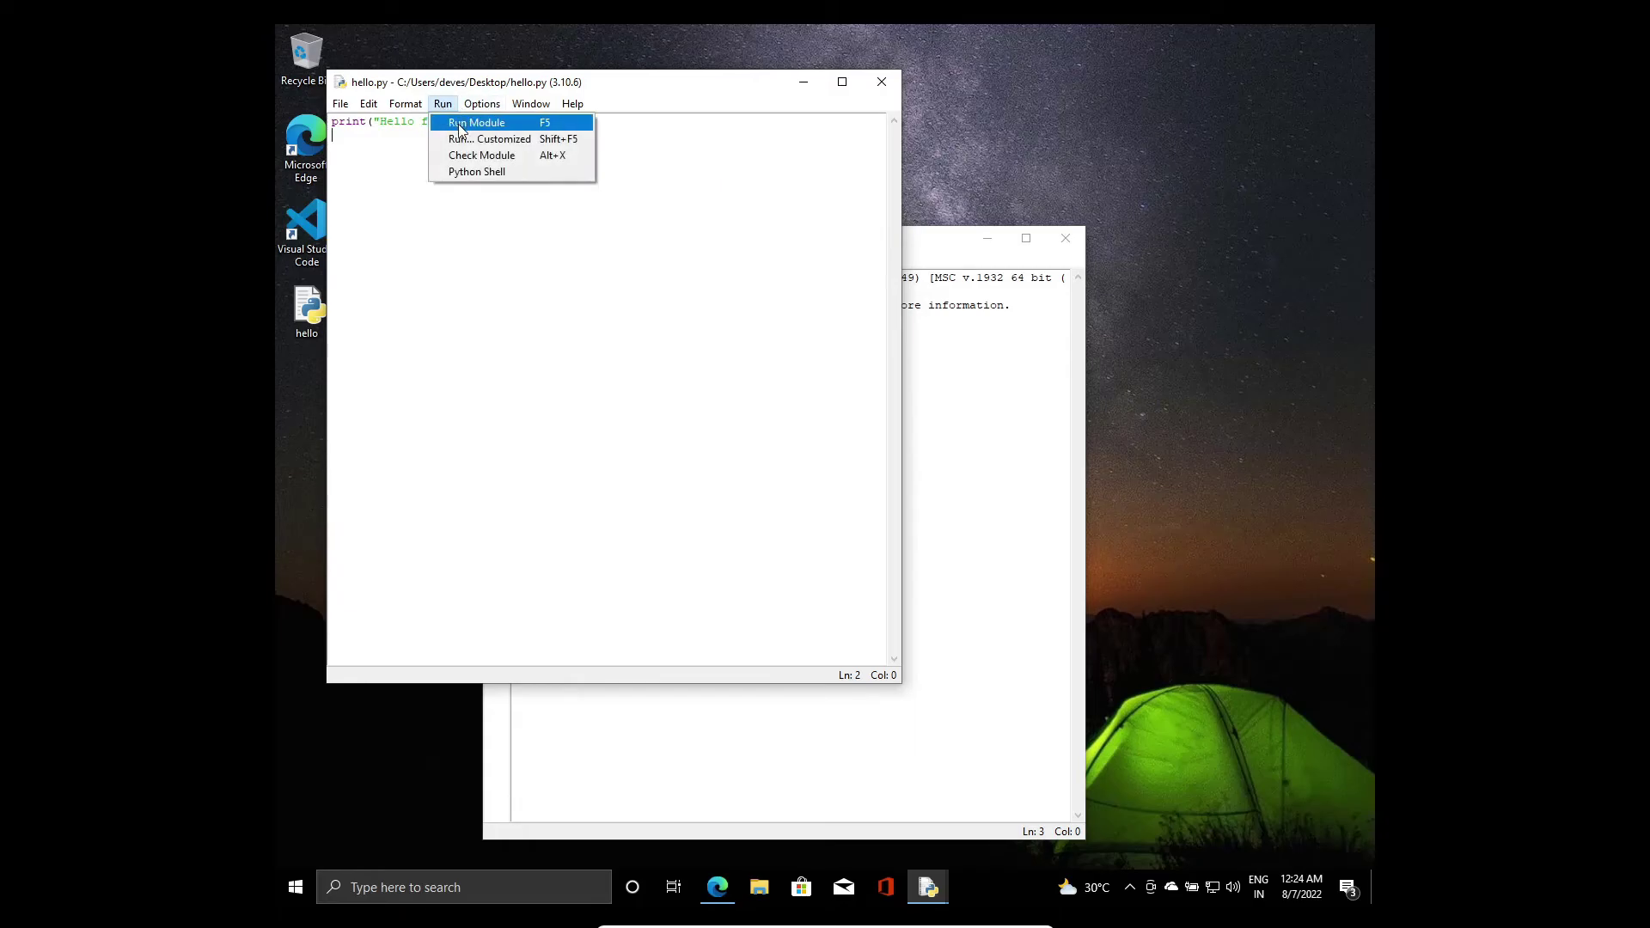
{"action": "left_click", "coordinate": [457, 123]}
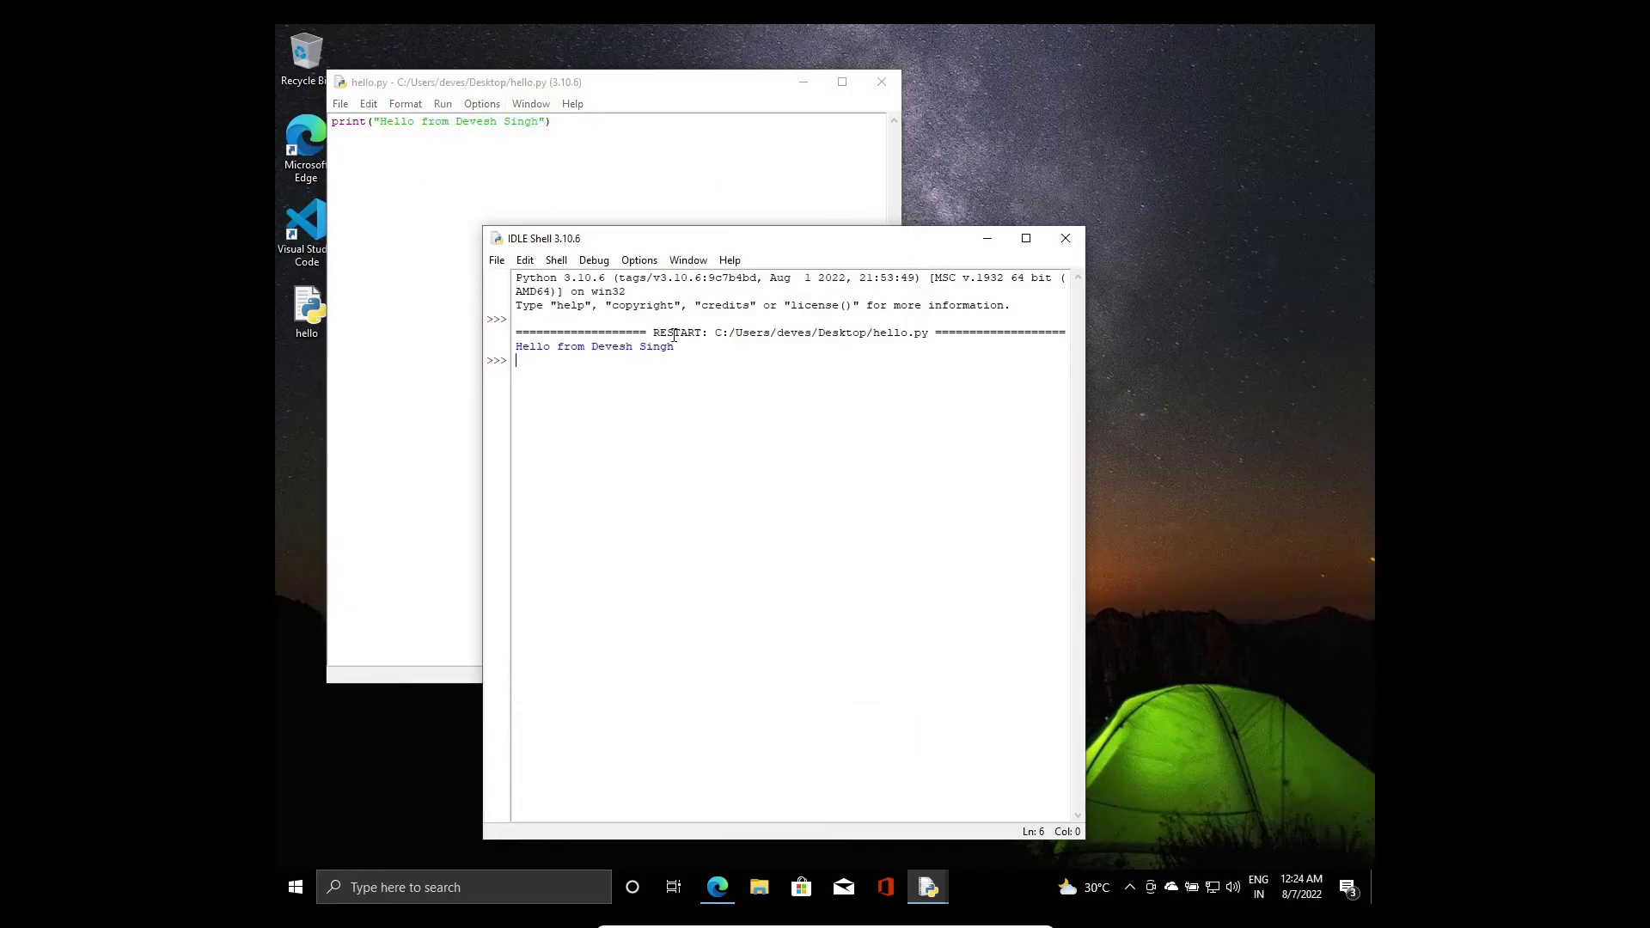
{"action": "left_click_drag", "start_coordinate": [675, 348], "coordinate": [526, 352]}
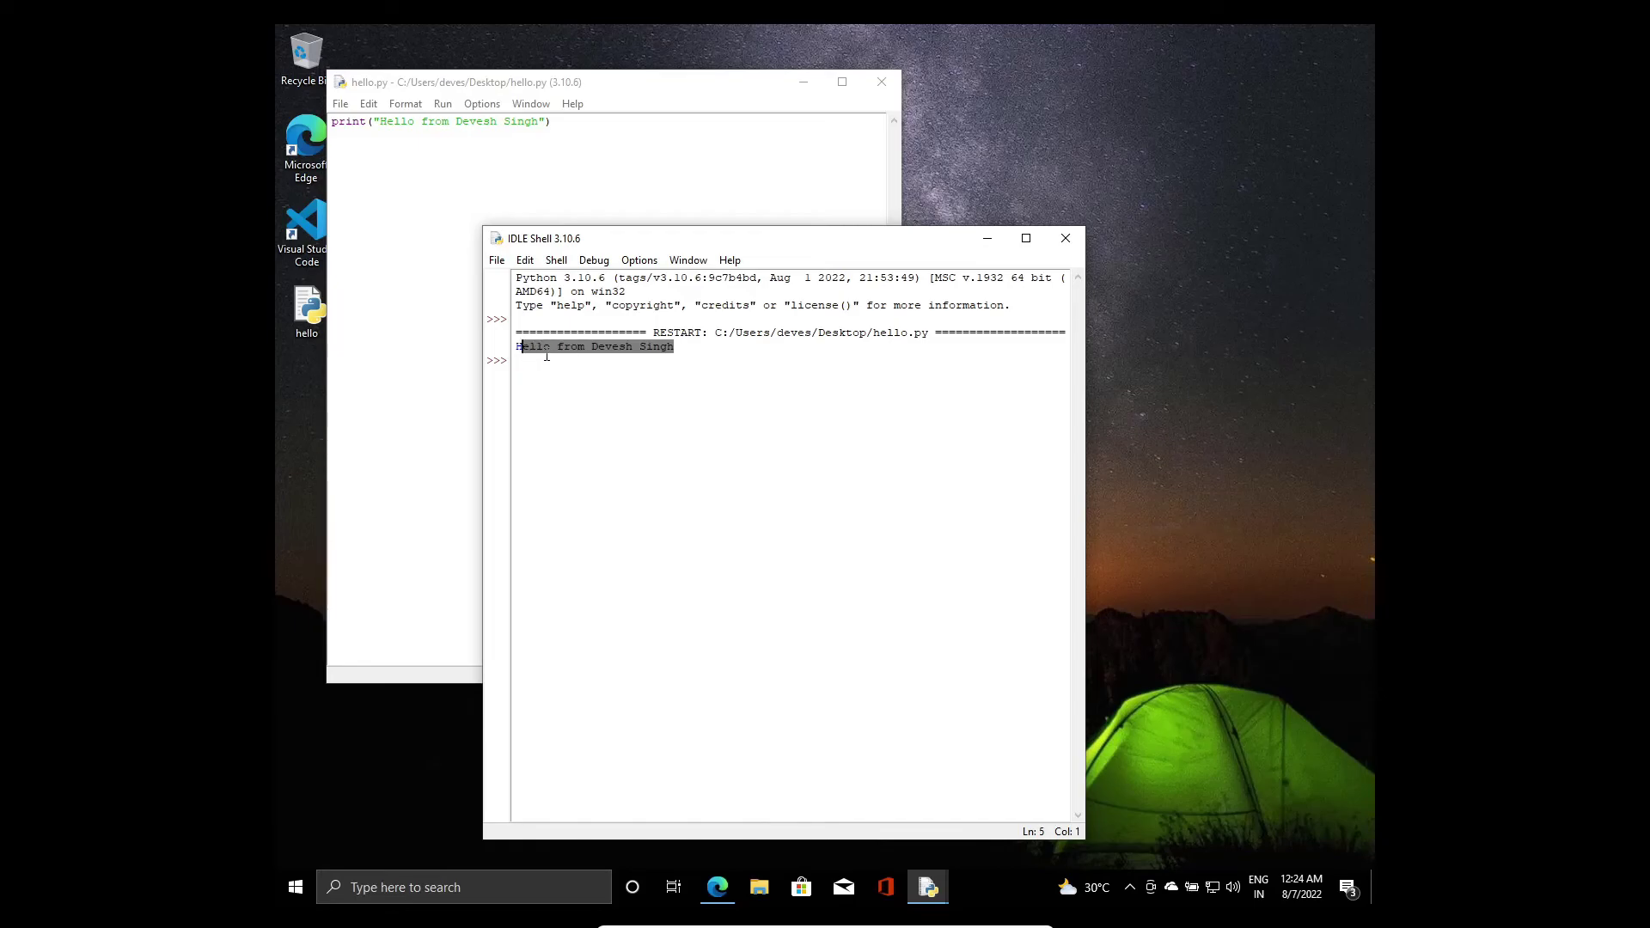
{"action": "left_click", "coordinate": [728, 420]}
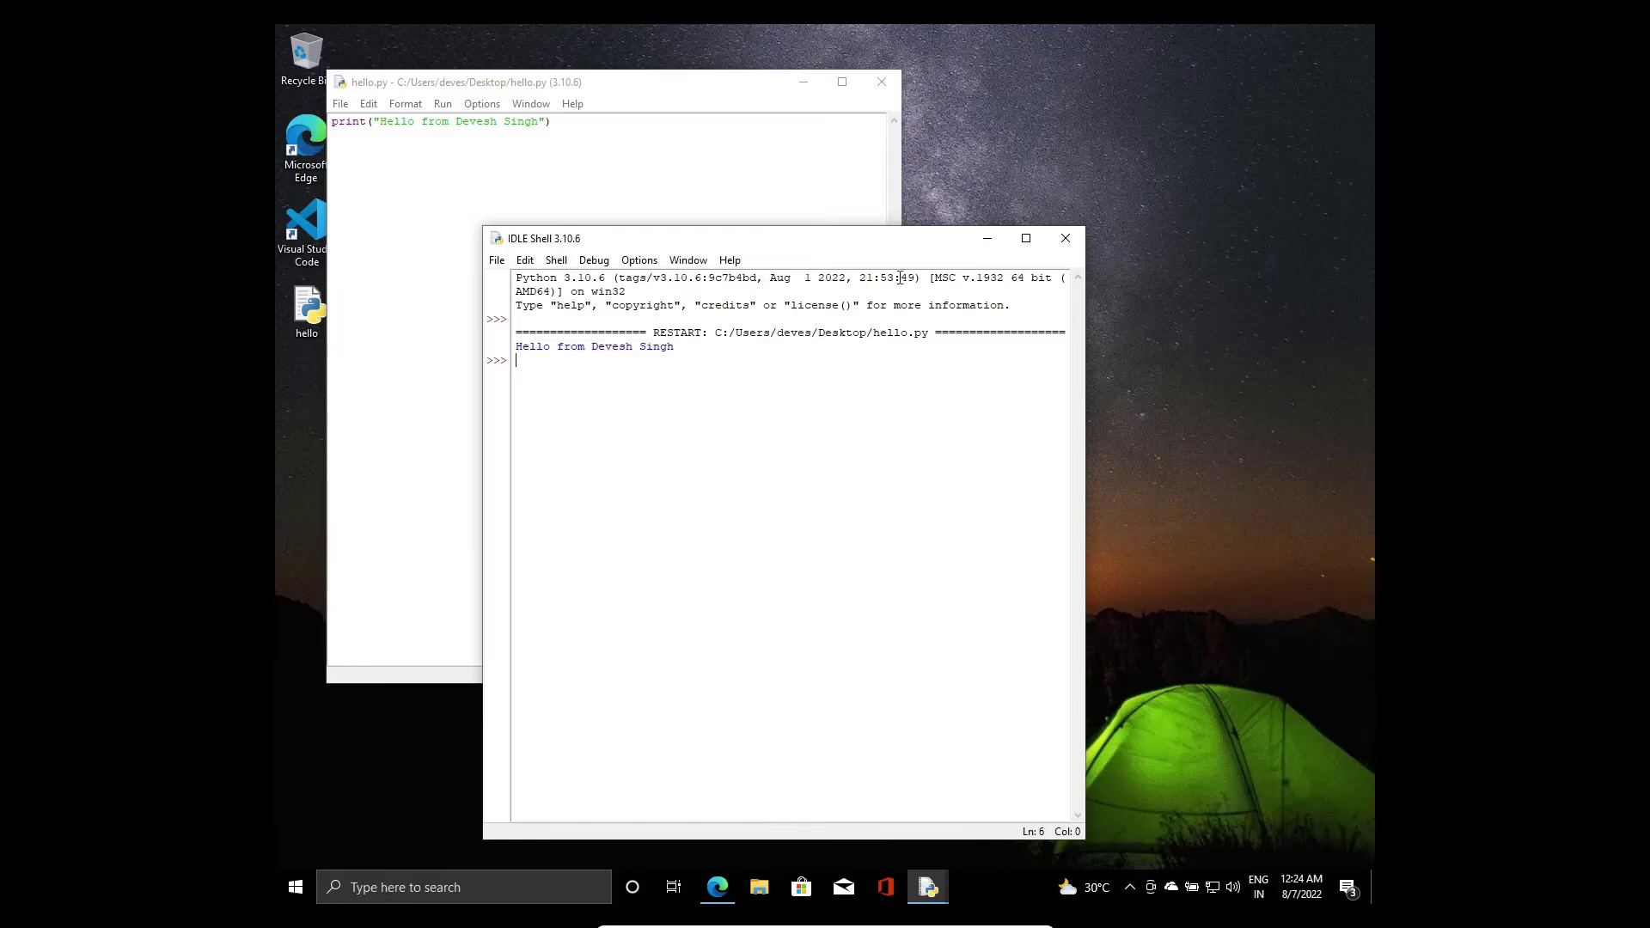
Close the IDLE shell and the hello.py editor window, returning to the desktop
{"action": "left_click", "coordinate": [1065, 238]}
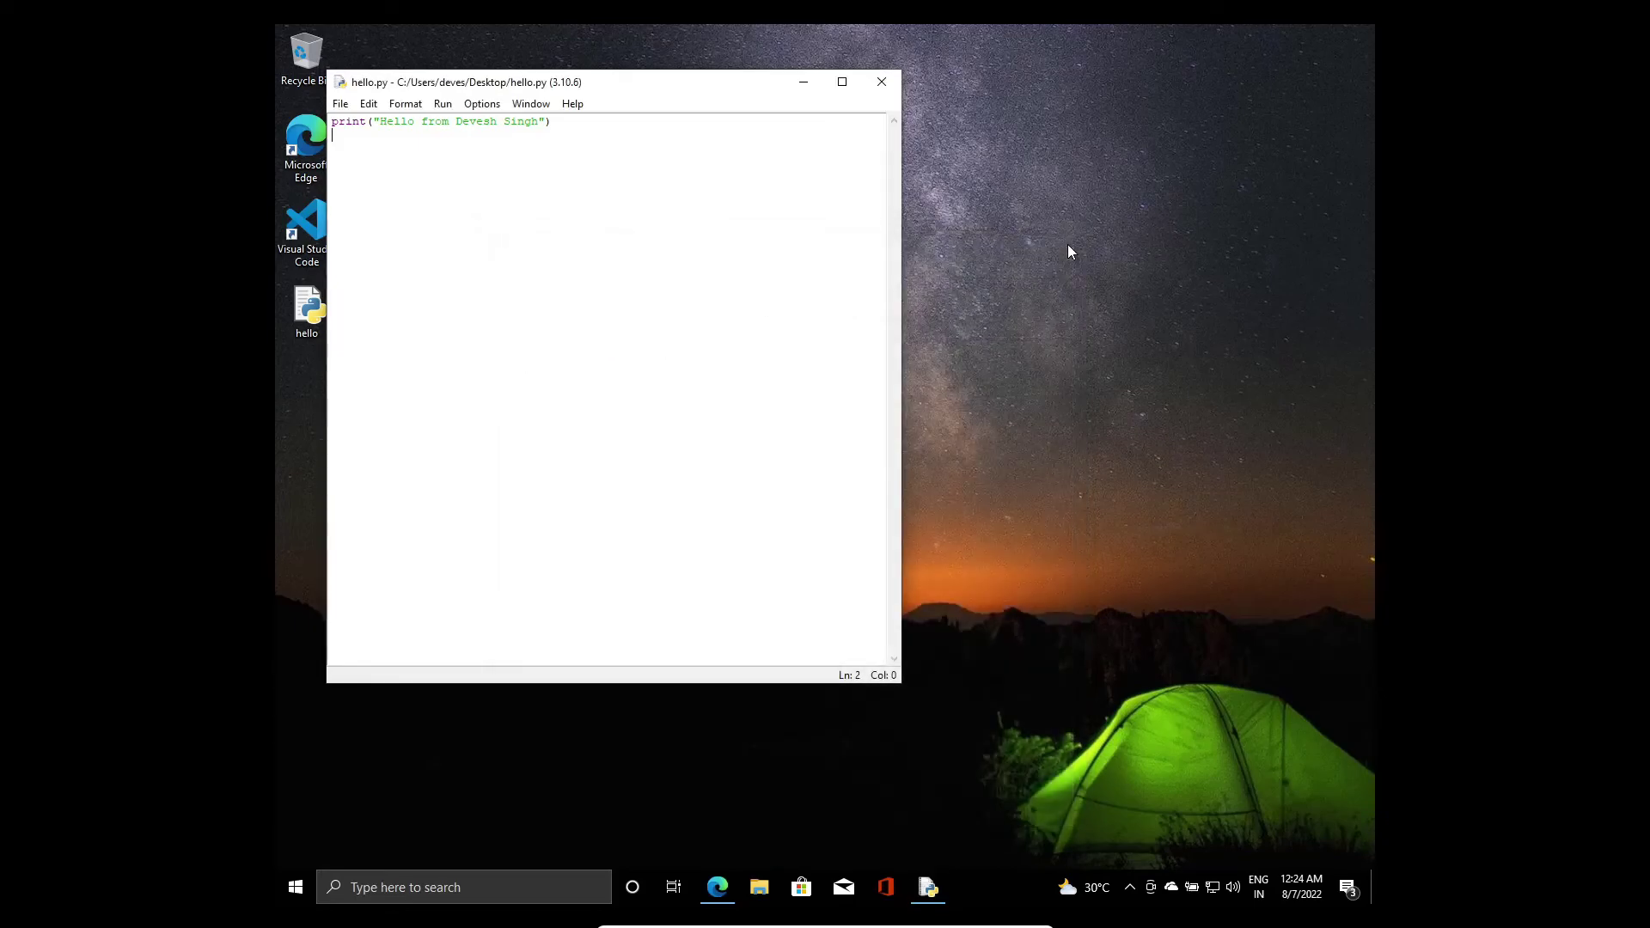
{"action": "left_click", "coordinate": [883, 81]}
{"action": "right_click", "coordinate": [880, 84]}
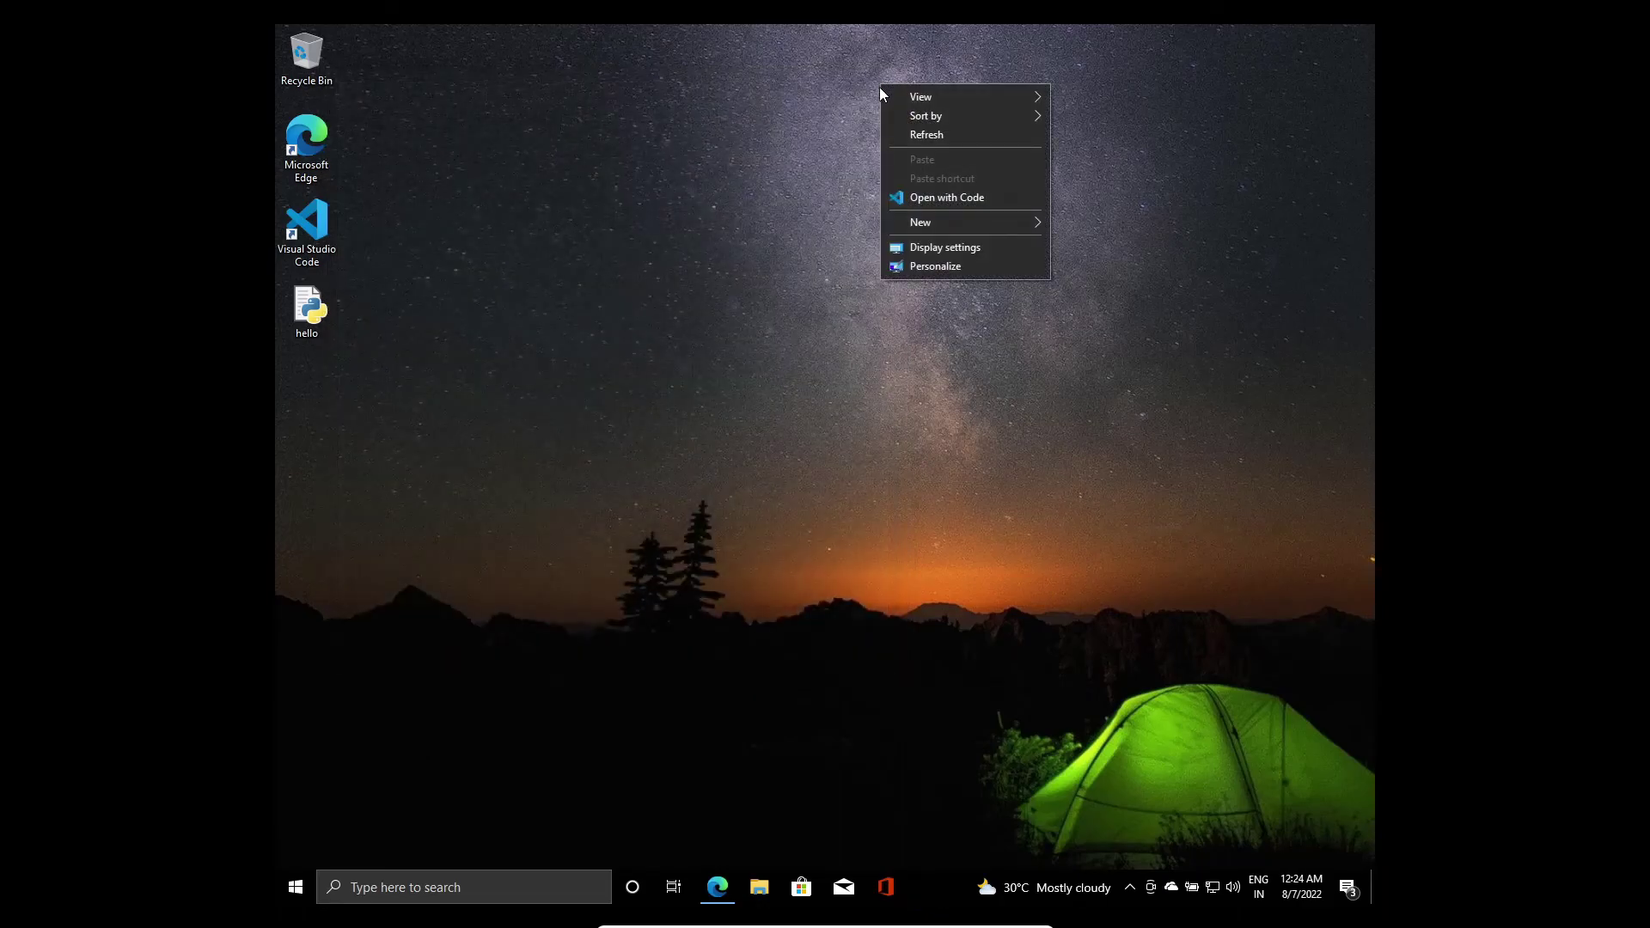